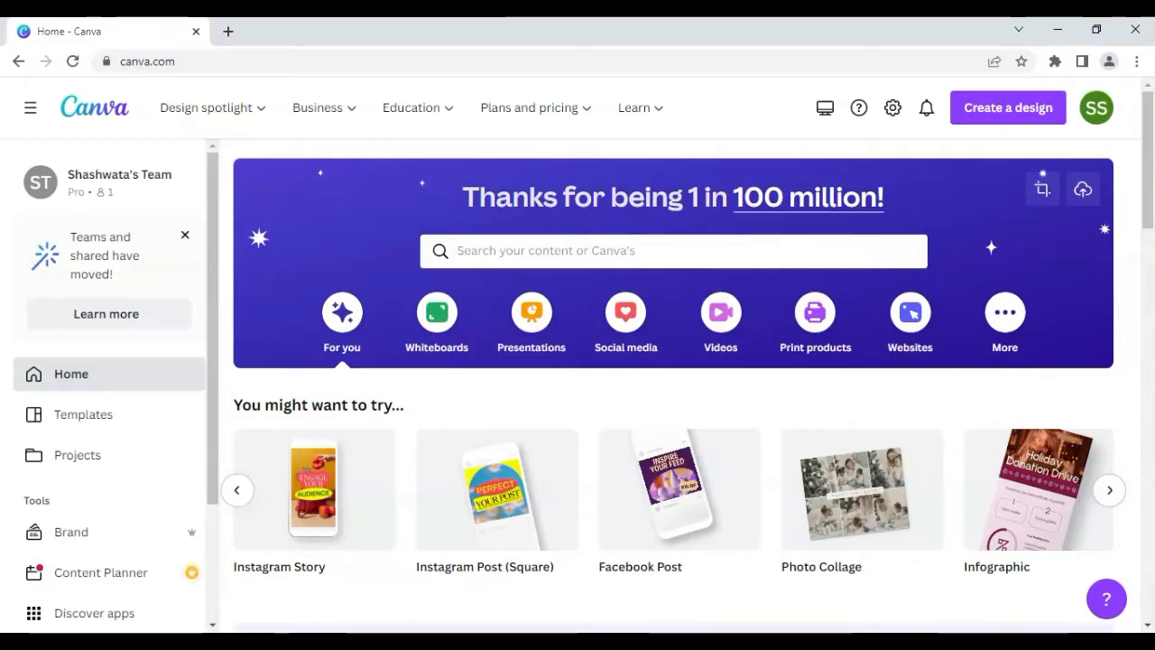
Step: Create a blank Instagram Post (Square) design, add the light bulb image from recently used elements, and enlarge it on the page
click(498, 507)
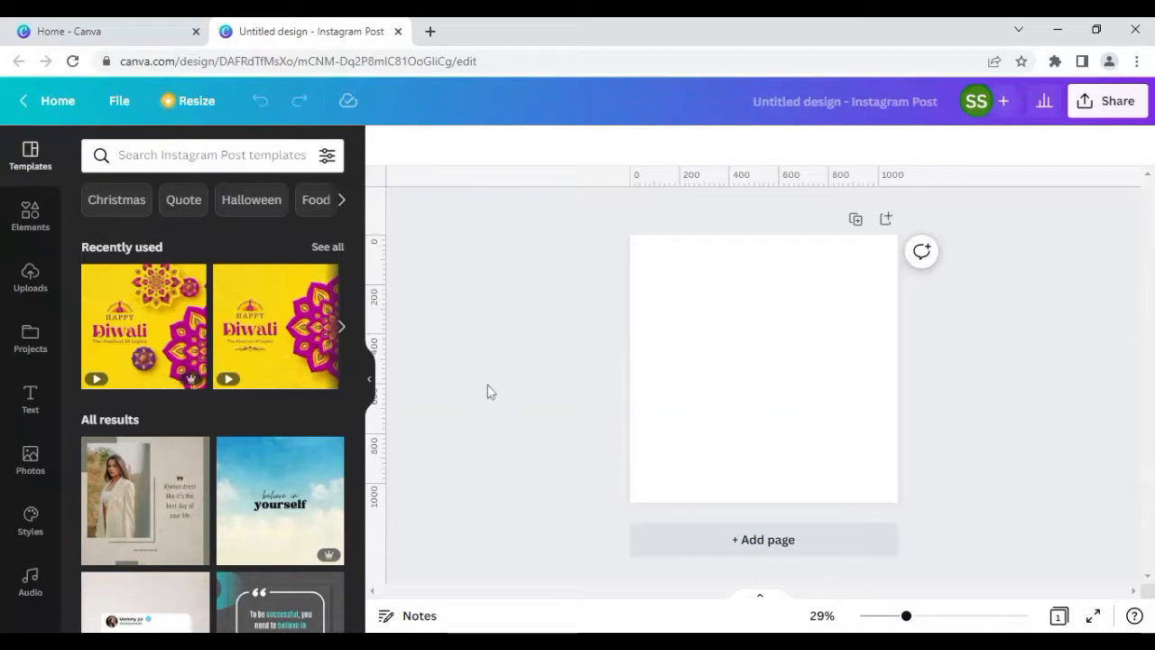
click(31, 226)
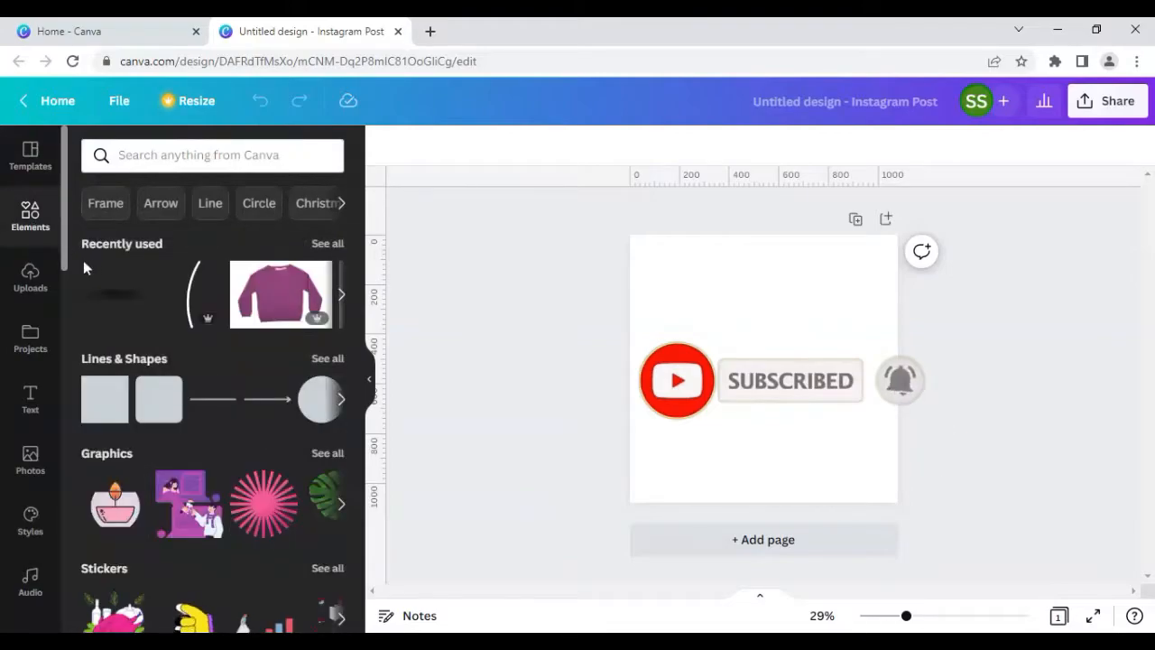
click(329, 244)
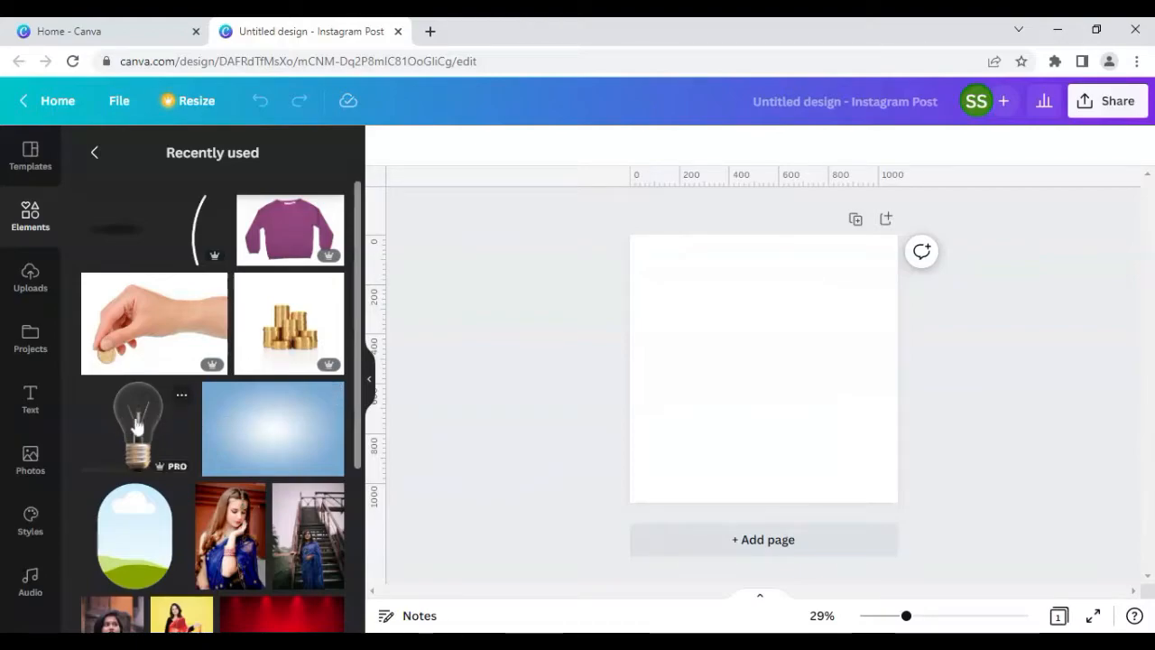
click(181, 399)
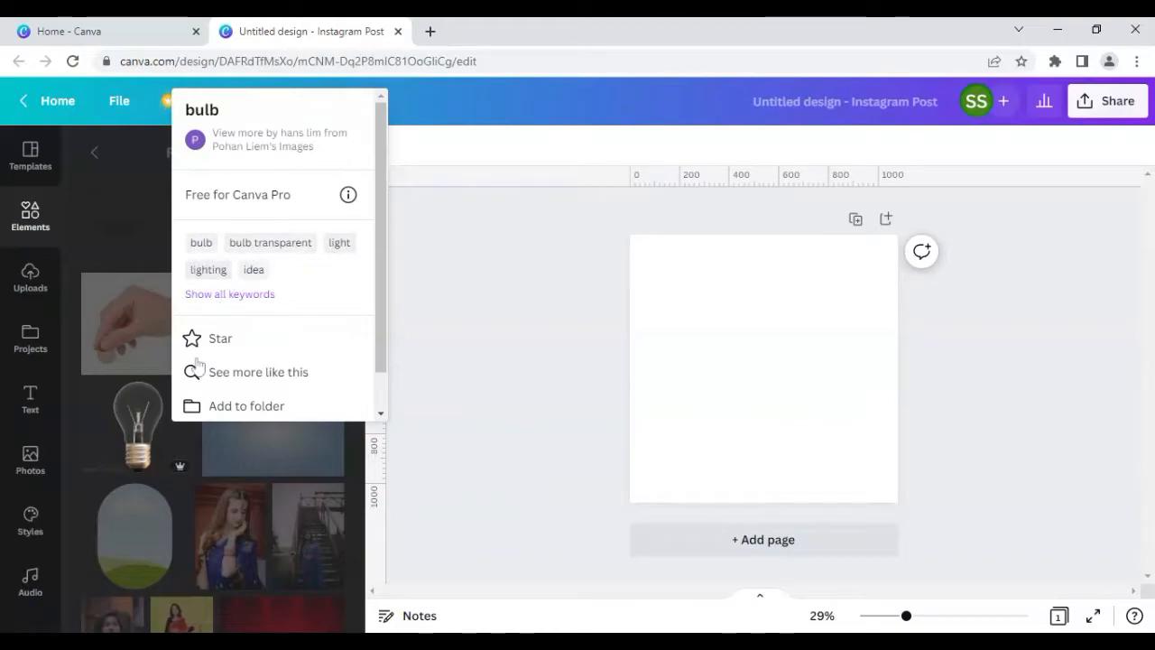
click(174, 437)
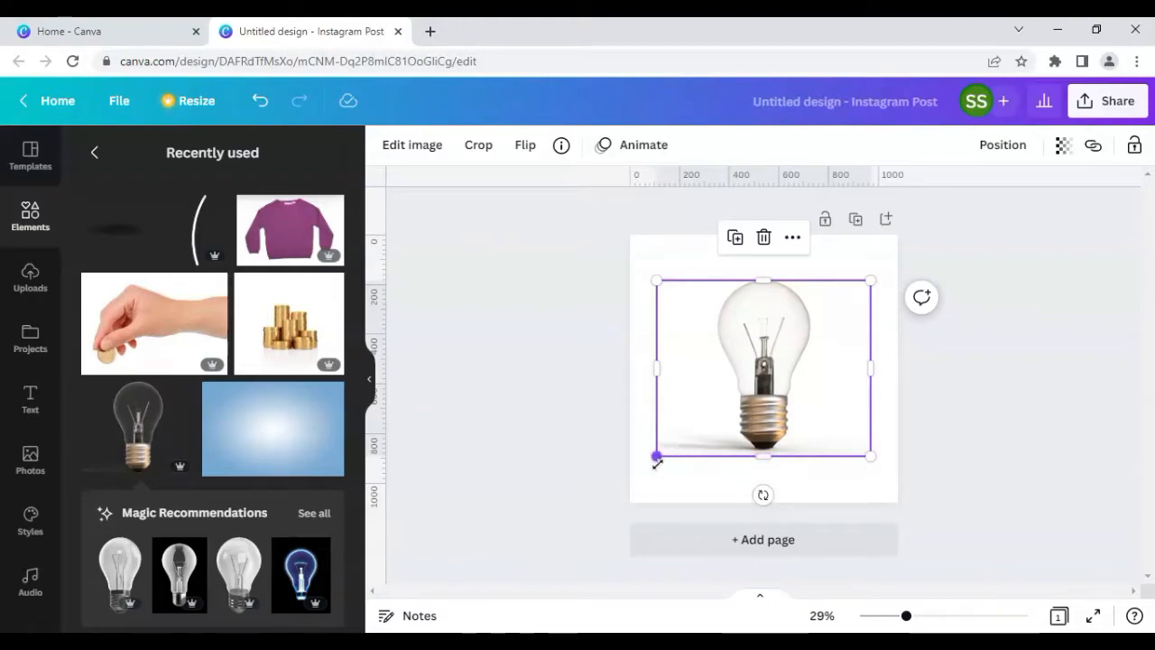
drag(657, 462, 642, 470)
drag(806, 412, 815, 424)
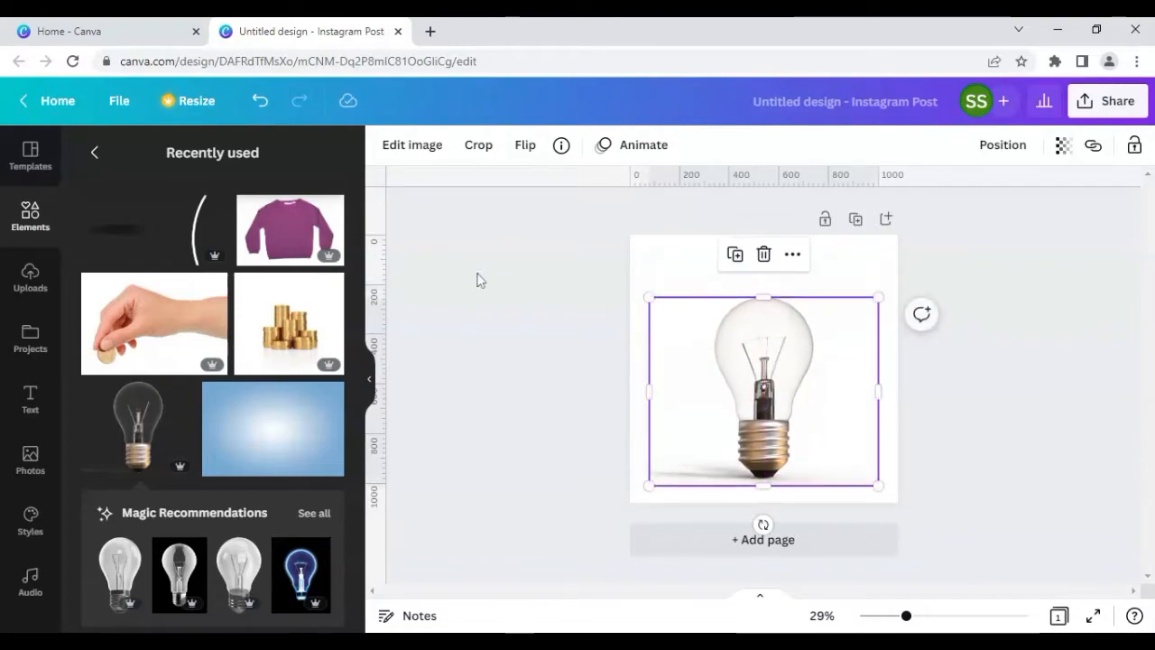
Step: Remove the bulb's background with Background Remover, erase its filament and stem using the Erase brush at size 19, and apply
click(408, 146)
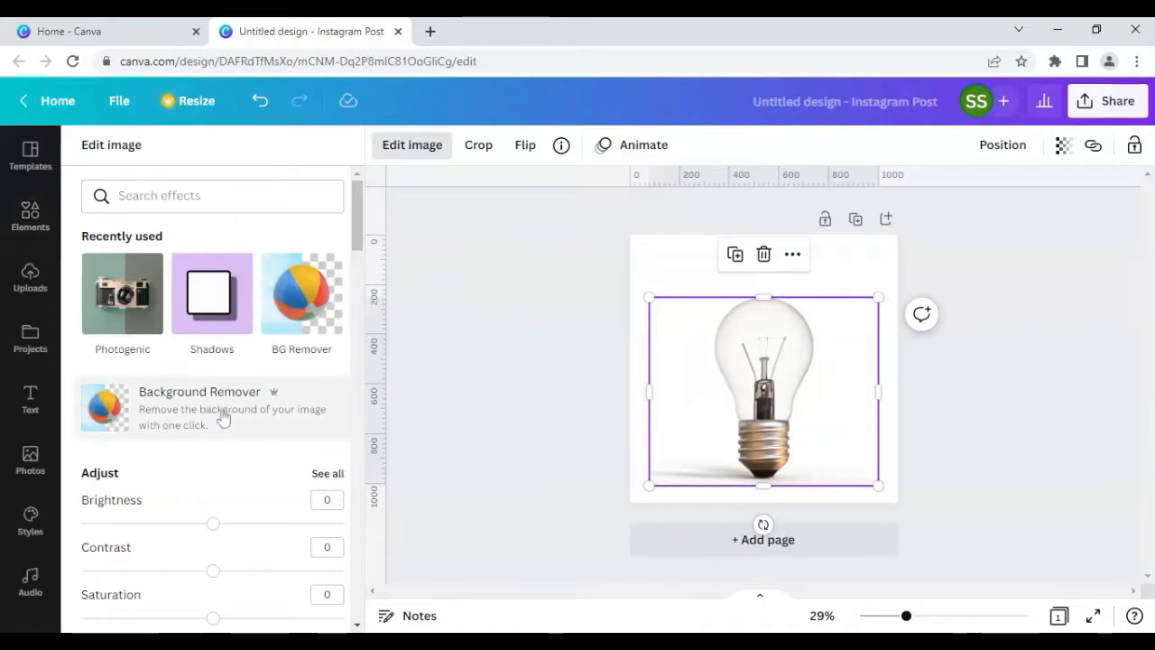
click(211, 413)
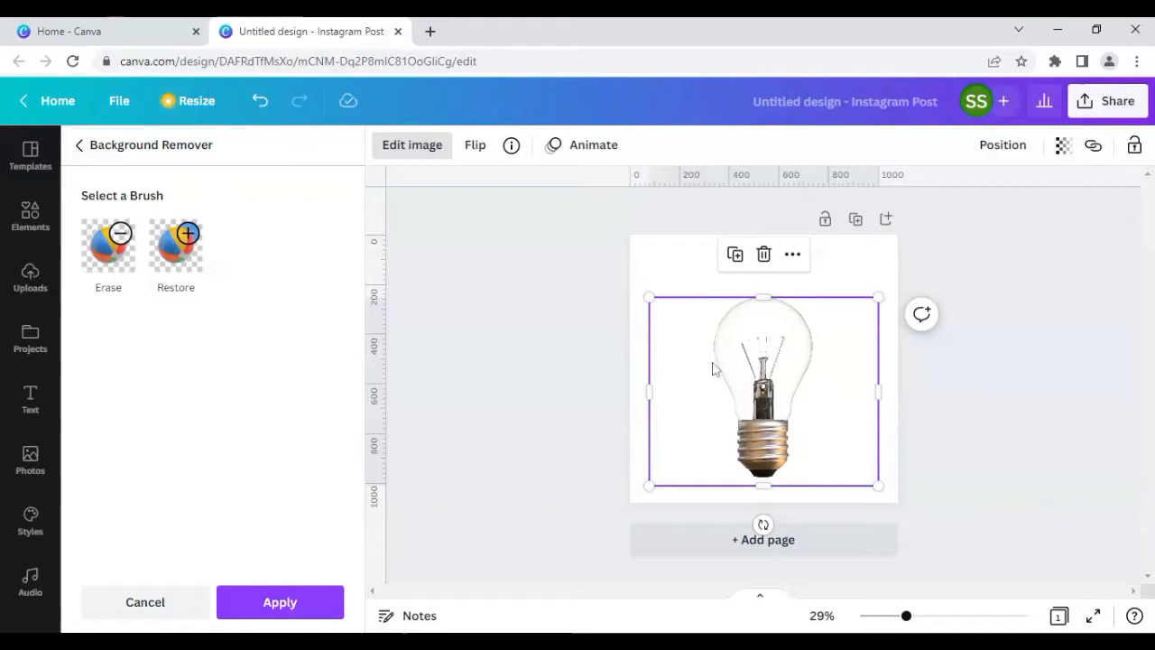
click(108, 245)
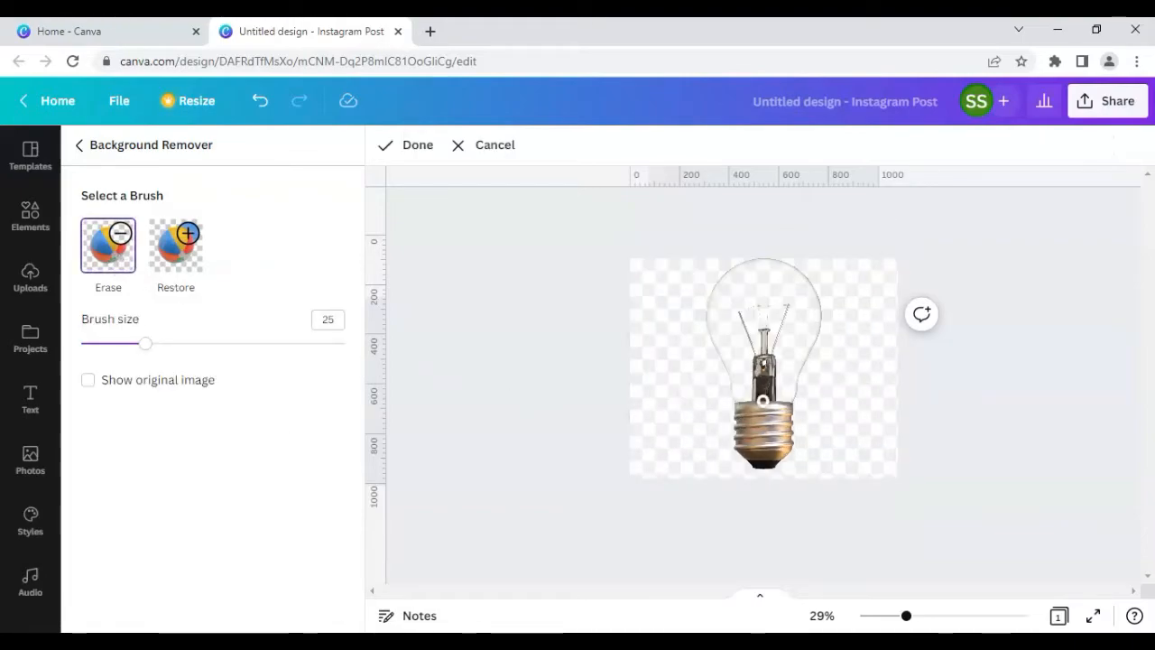
drag(907, 617, 944, 616)
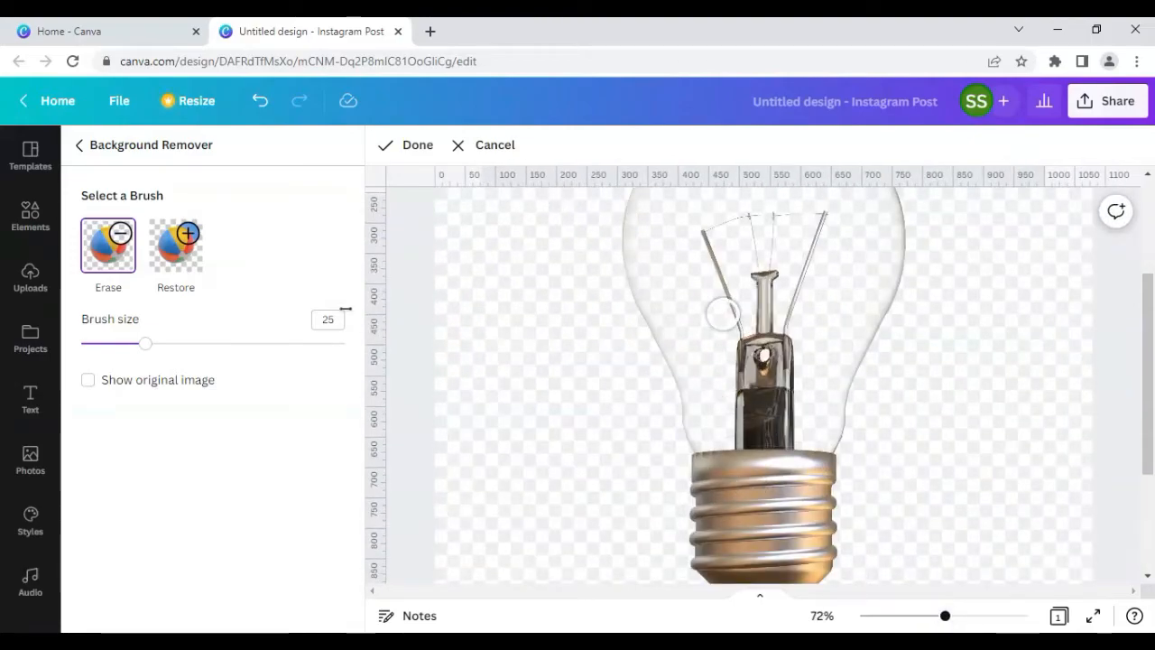
drag(147, 345, 129, 343)
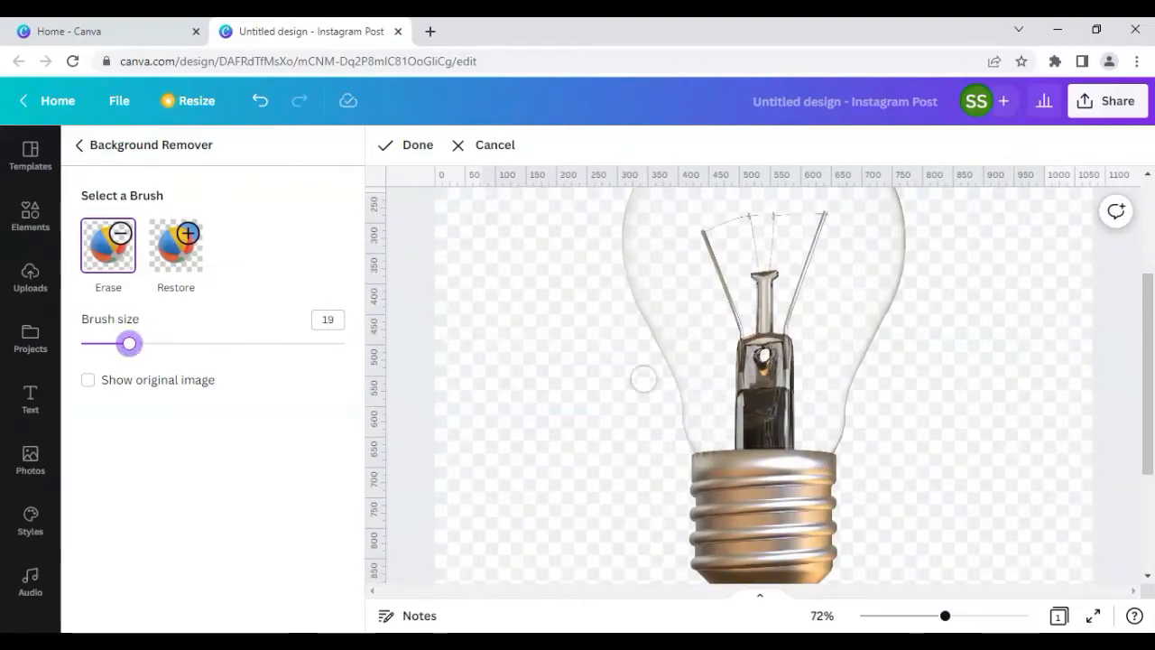
mouse_move(737, 435)
mouse_down()
mouse_move(794, 435)
mouse_move(731, 435)
mouse_move(728, 410)
mouse_move(746, 382)
mouse_move(741, 290)
mouse_move(696, 215)
mouse_move(728, 300)
mouse_move(730, 408)
mouse_move(759, 426)
mouse_move(803, 424)
mouse_move(740, 406)
mouse_move(775, 389)
mouse_move(794, 407)
mouse_move(776, 404)
mouse_move(778, 303)
mouse_move(715, 226)
mouse_move(825, 219)
mouse_move(752, 240)
mouse_move(821, 244)
mouse_move(792, 271)
mouse_move(791, 379)
mouse_move(768, 388)
mouse_move(758, 304)
mouse_move(768, 258)
mouse_move(769, 344)
mouse_up()
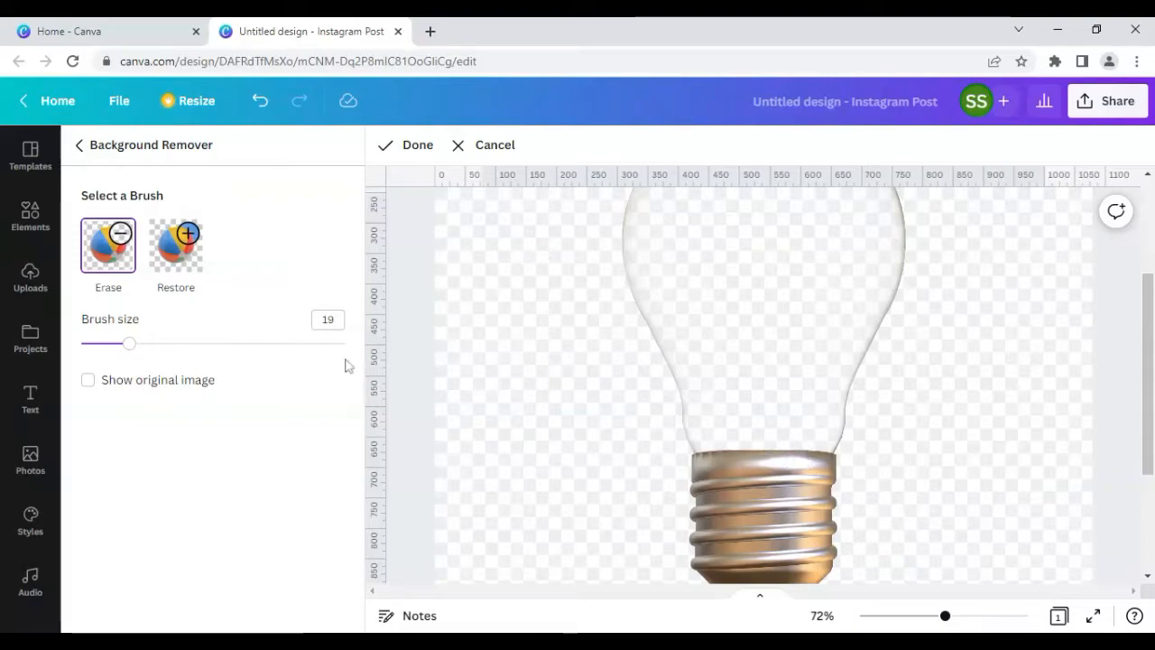
click(413, 145)
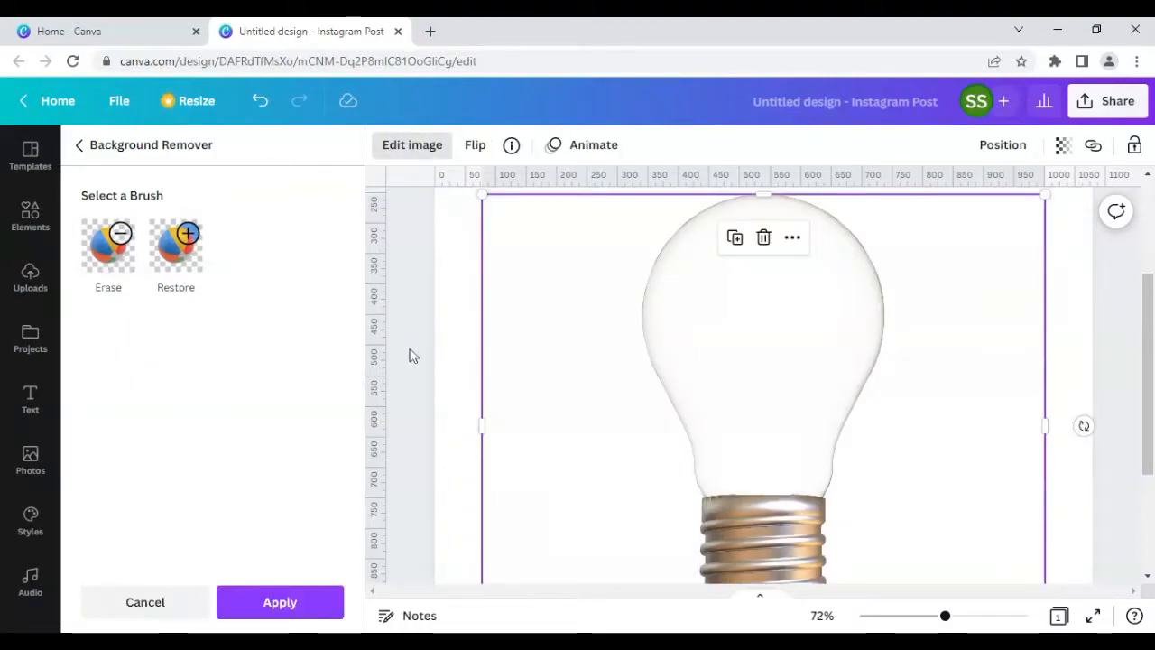
click(305, 600)
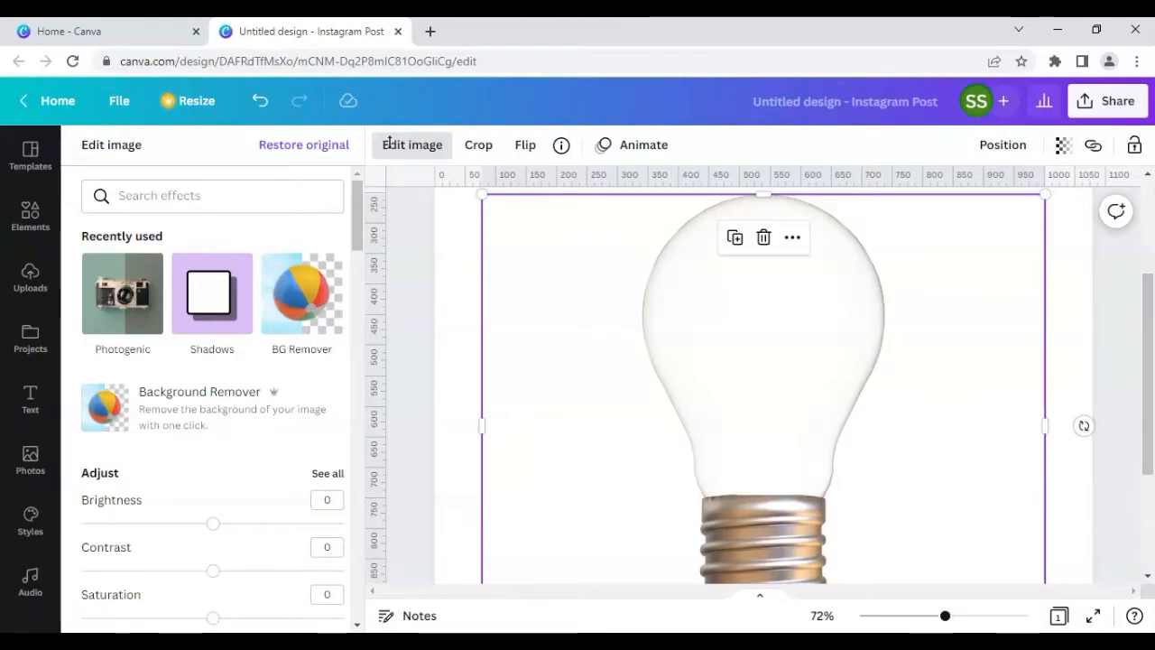
Step: Add the coins heap image to the page and remove its background with Background Remover
drag(945, 618, 922, 618)
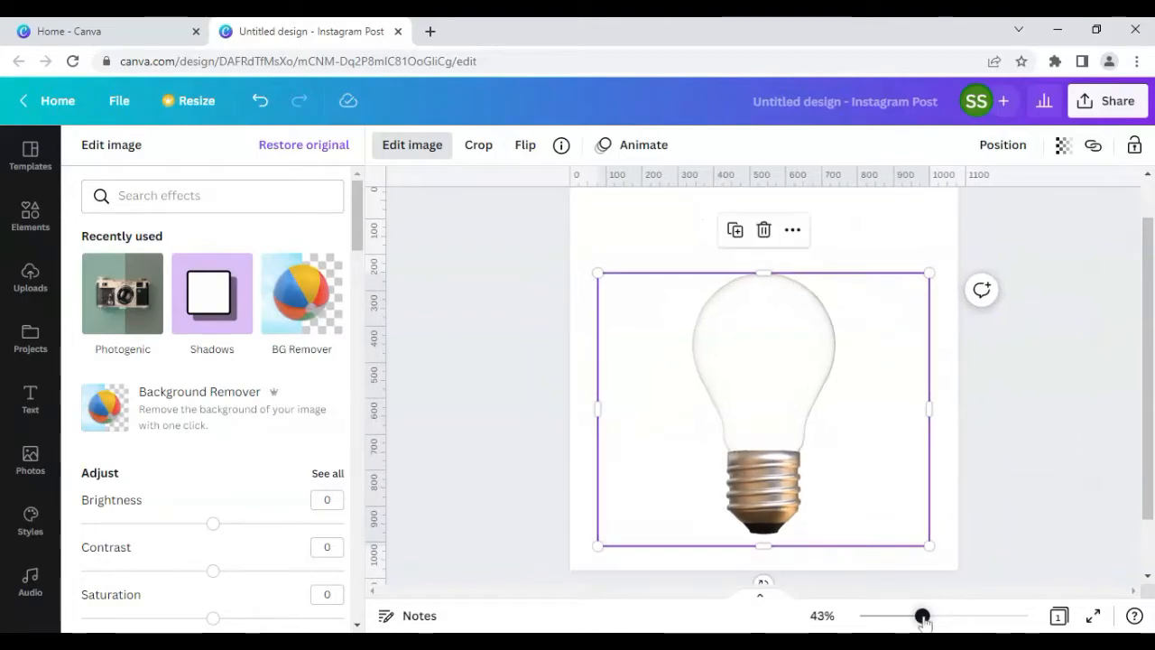
click(468, 397)
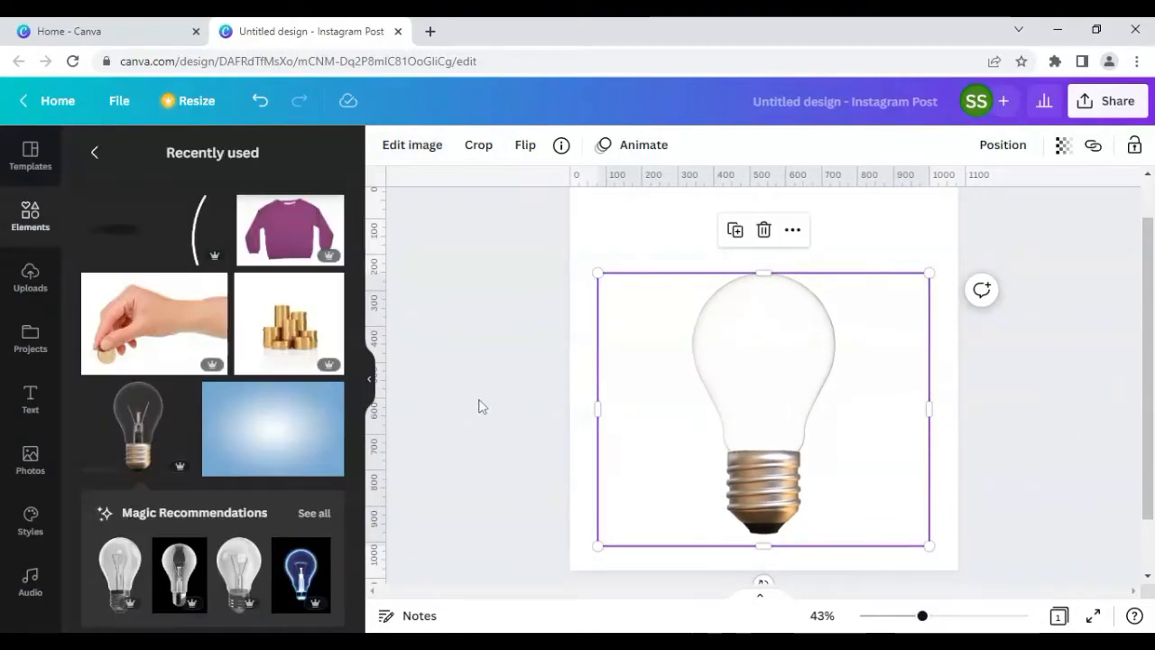
click(480, 405)
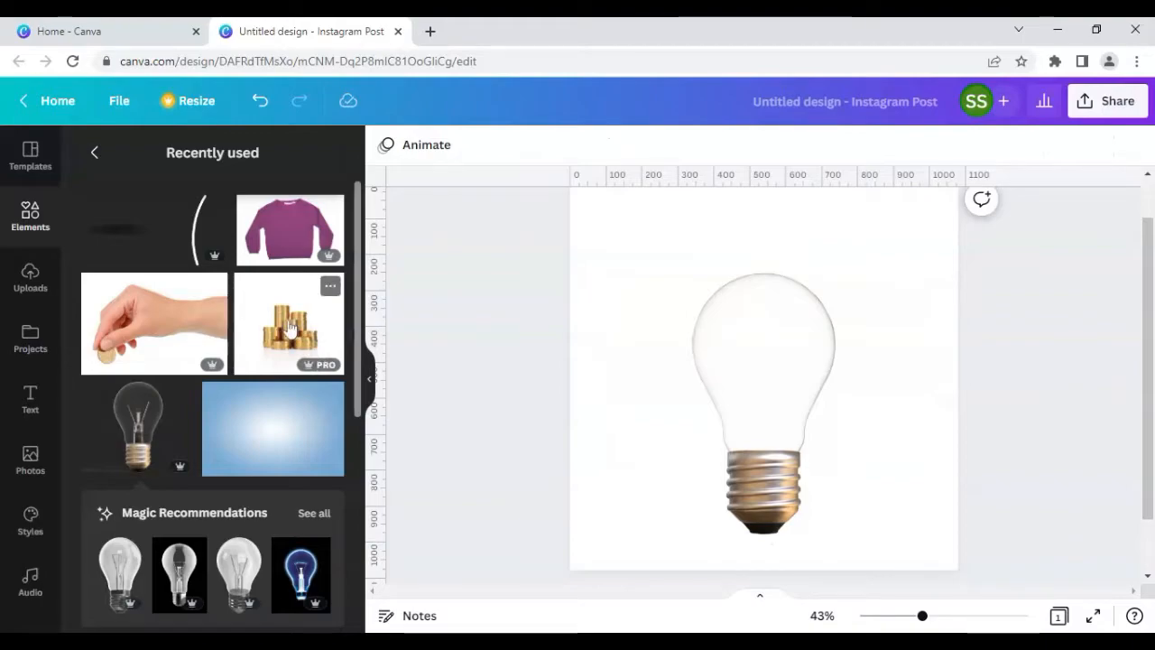
click(288, 329)
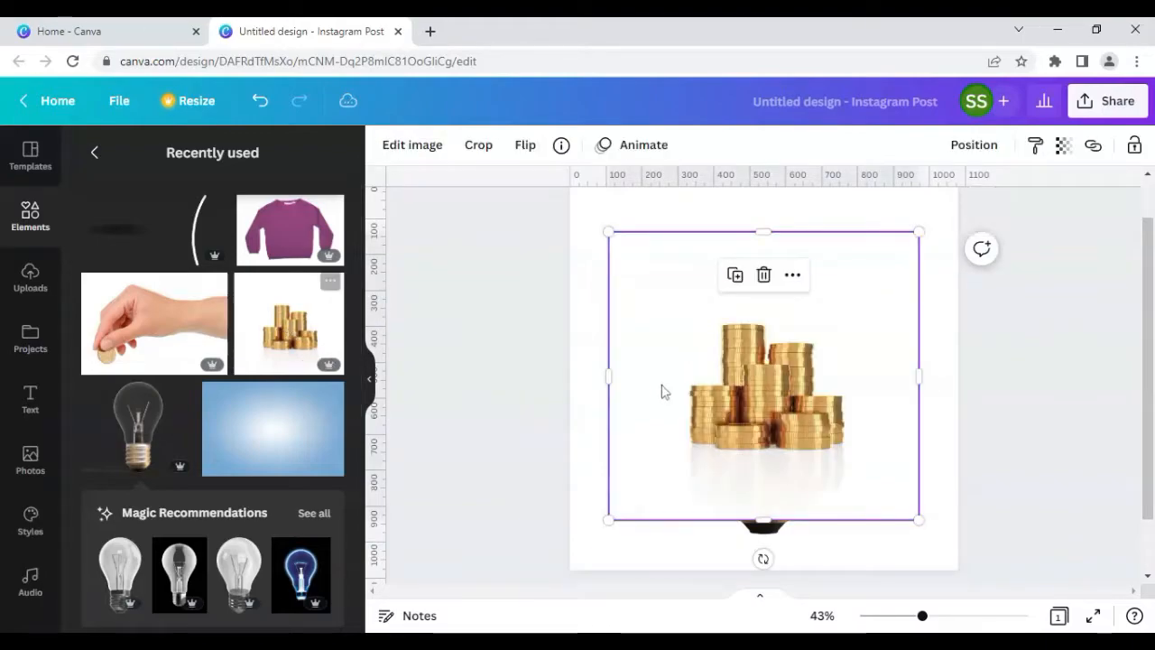
click(426, 149)
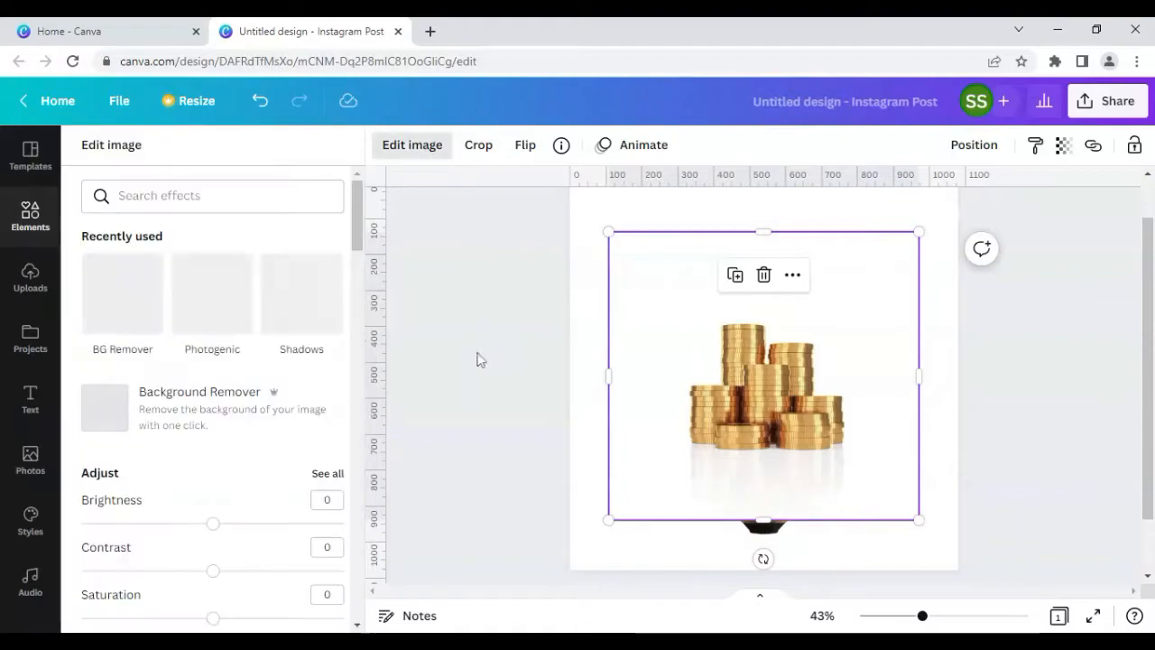
click(269, 410)
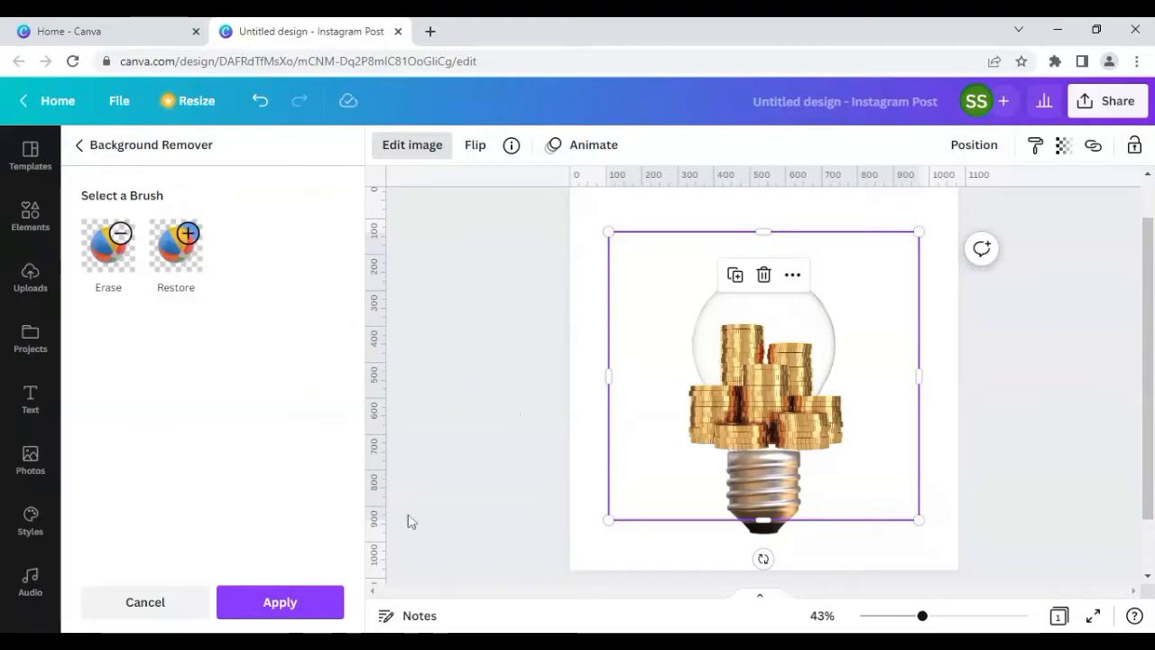
click(315, 603)
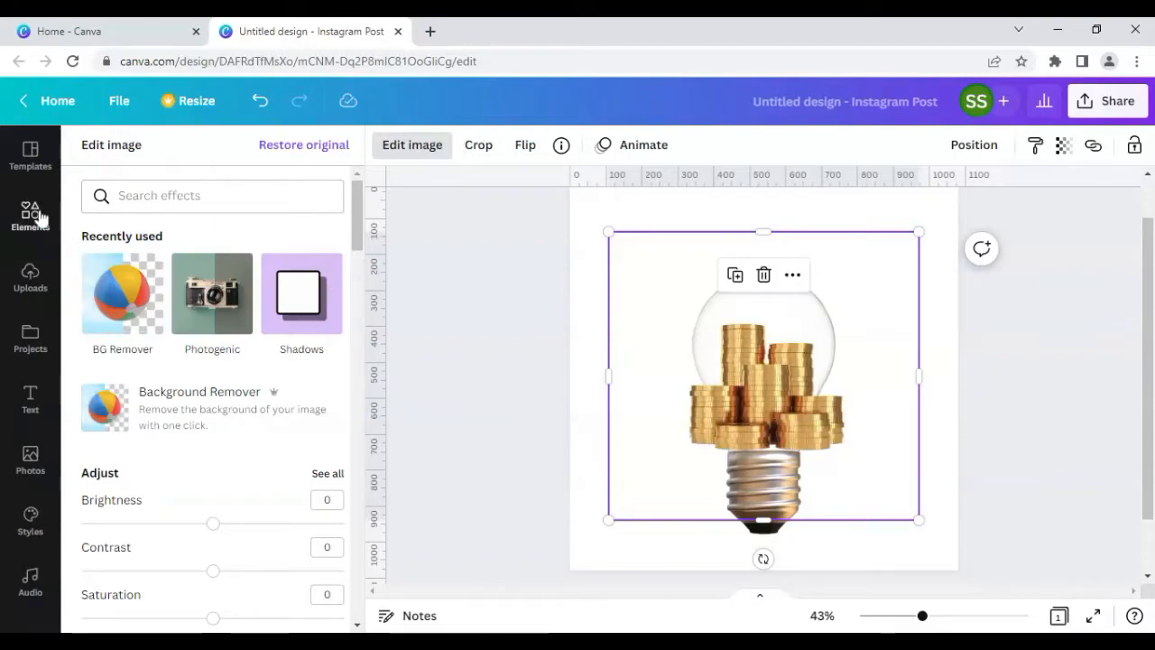
click(34, 221)
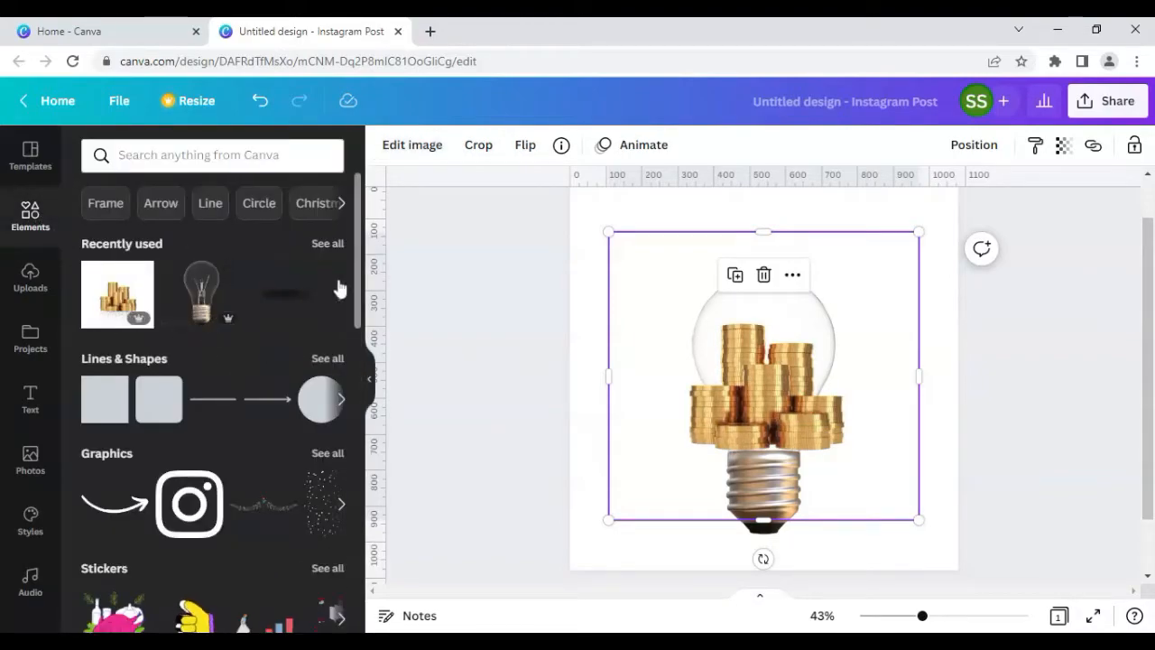
click(327, 242)
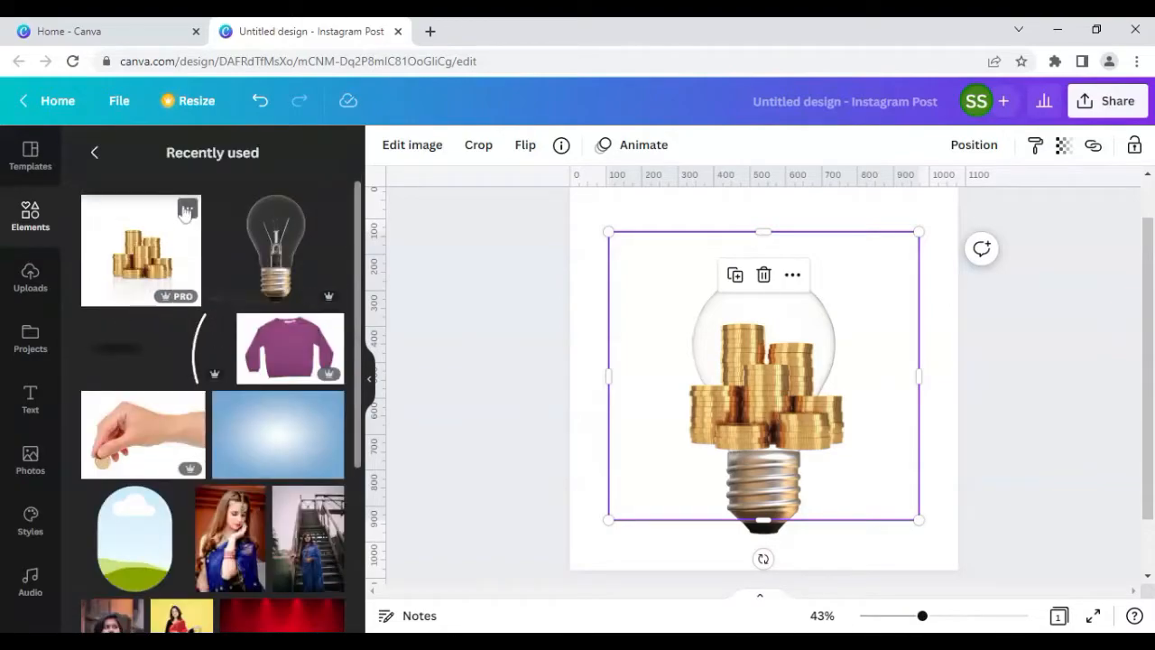
click(186, 210)
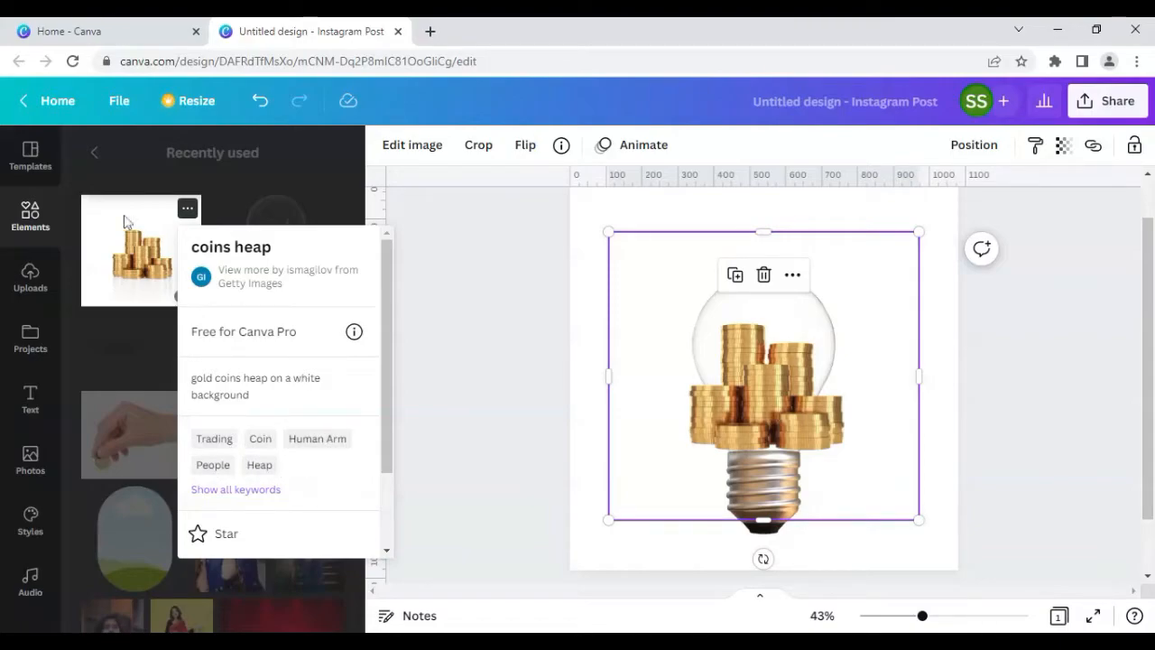
click(232, 171)
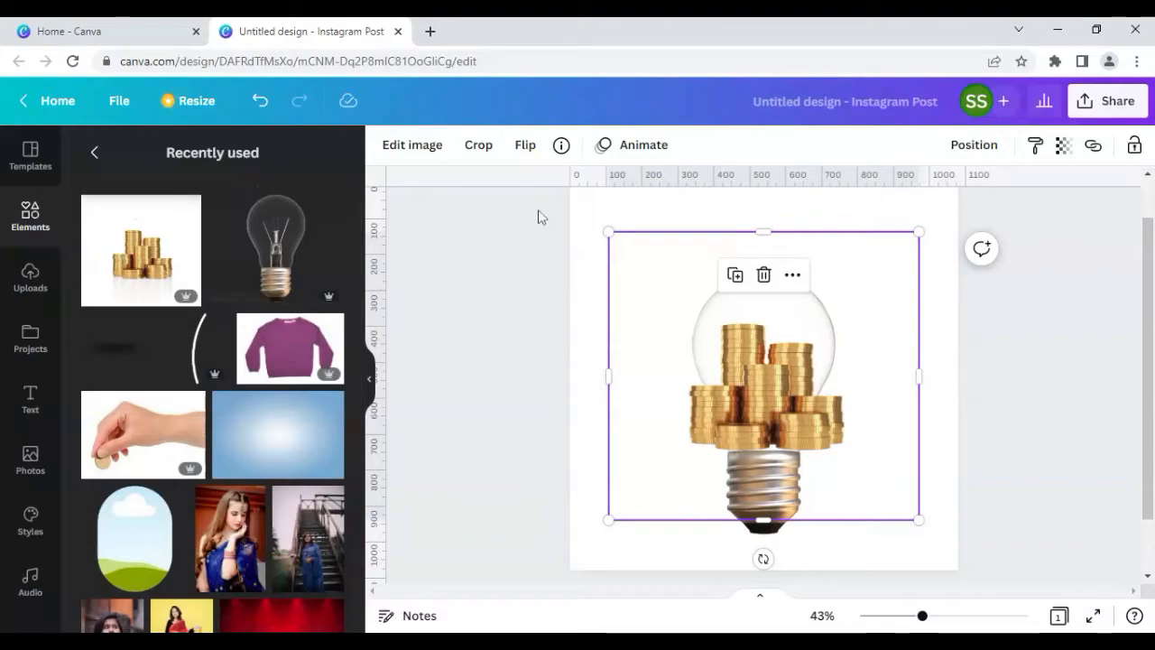
Step: Shrink the coins heap and fit it inside the lower part of the bulb above the screw base
drag(607, 521, 742, 420)
drag(850, 350, 790, 439)
drag(858, 497, 812, 455)
drag(748, 405, 773, 440)
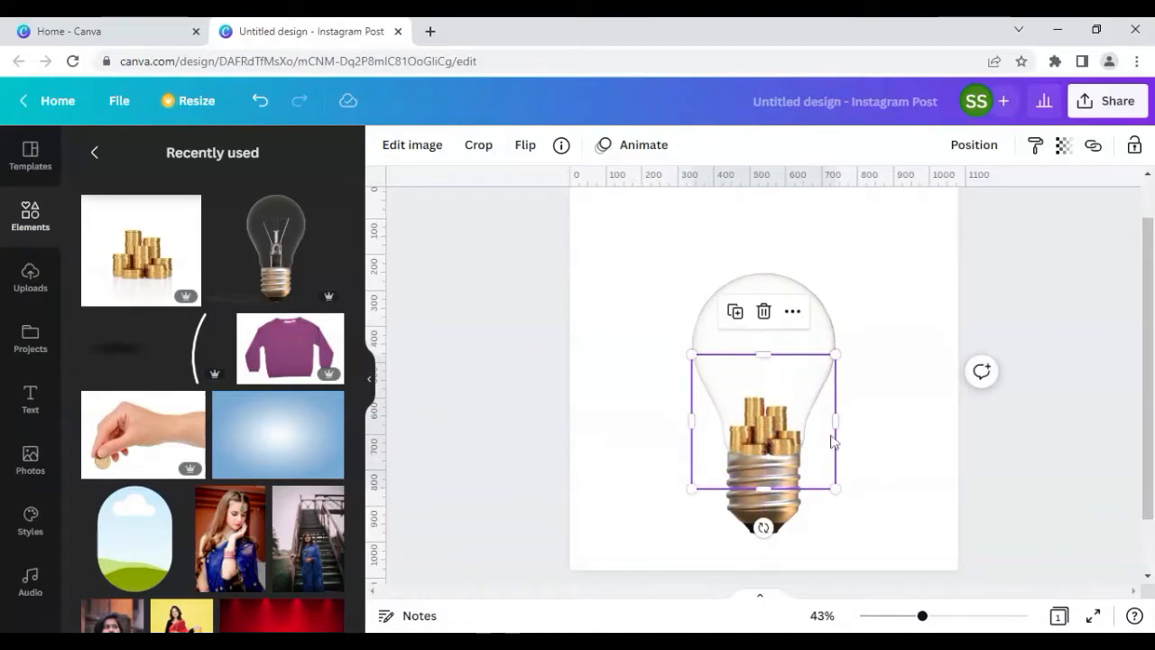
drag(835, 421, 812, 420)
drag(690, 420, 717, 421)
drag(764, 487, 763, 467)
drag(764, 365, 765, 377)
Step: Send the coins heap backward one layer behind the bulb
right_click(768, 421)
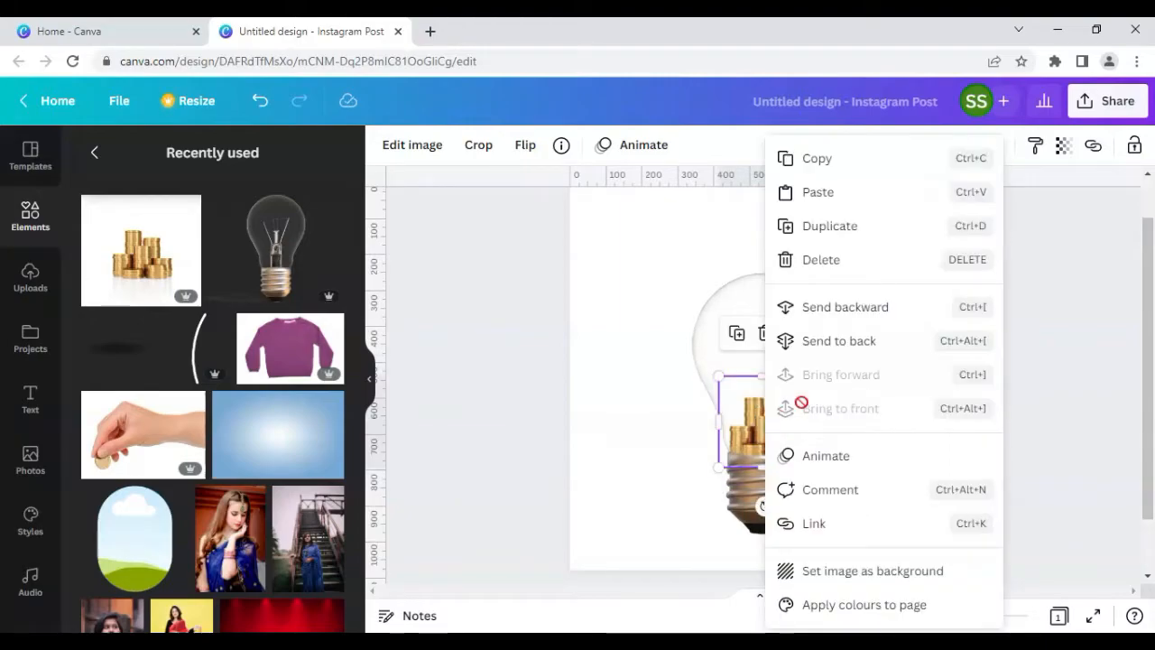
click(817, 312)
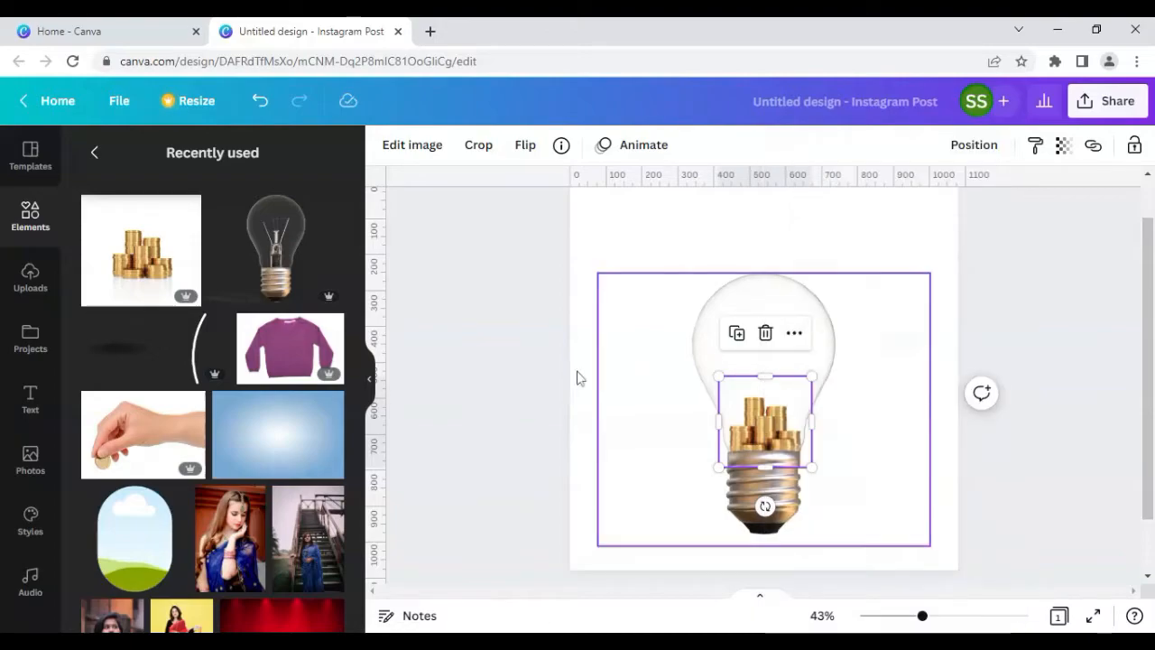
click(502, 382)
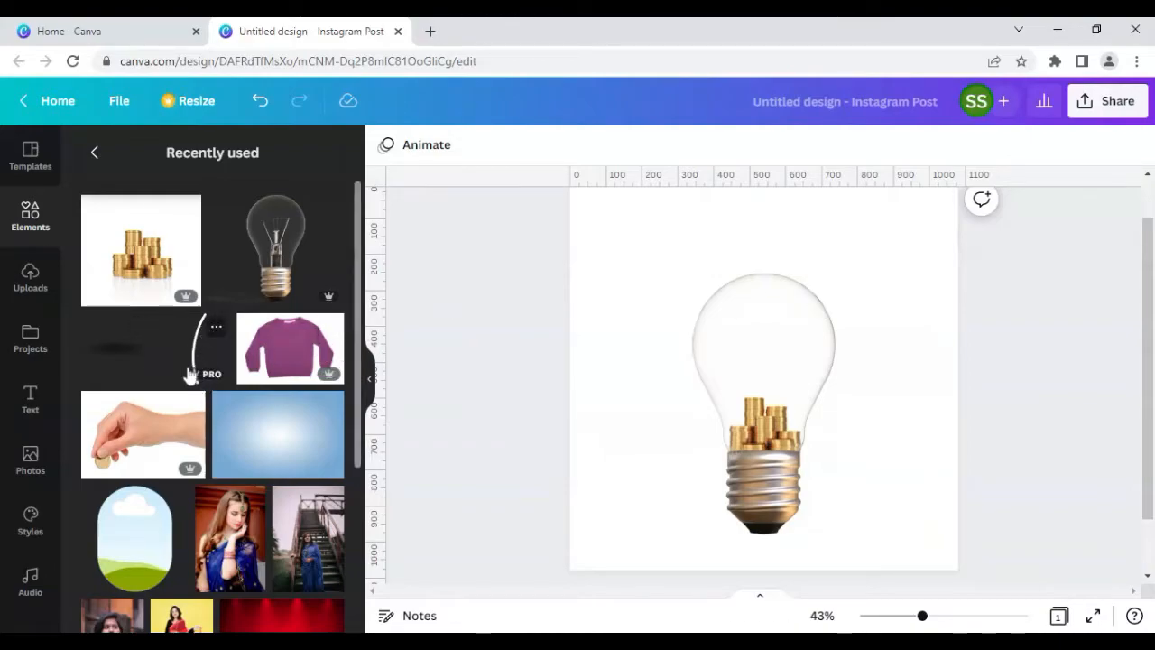
Step: Add the curved line element and rotate it to lie horizontally near the top of the bulb
click(216, 331)
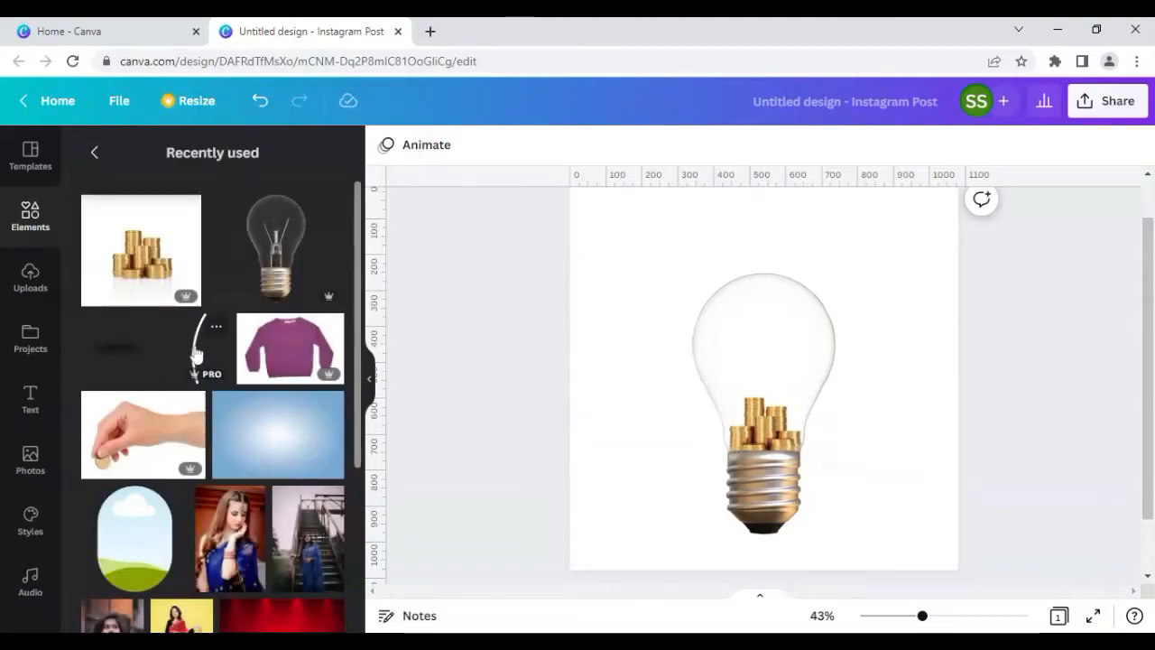
click(199, 353)
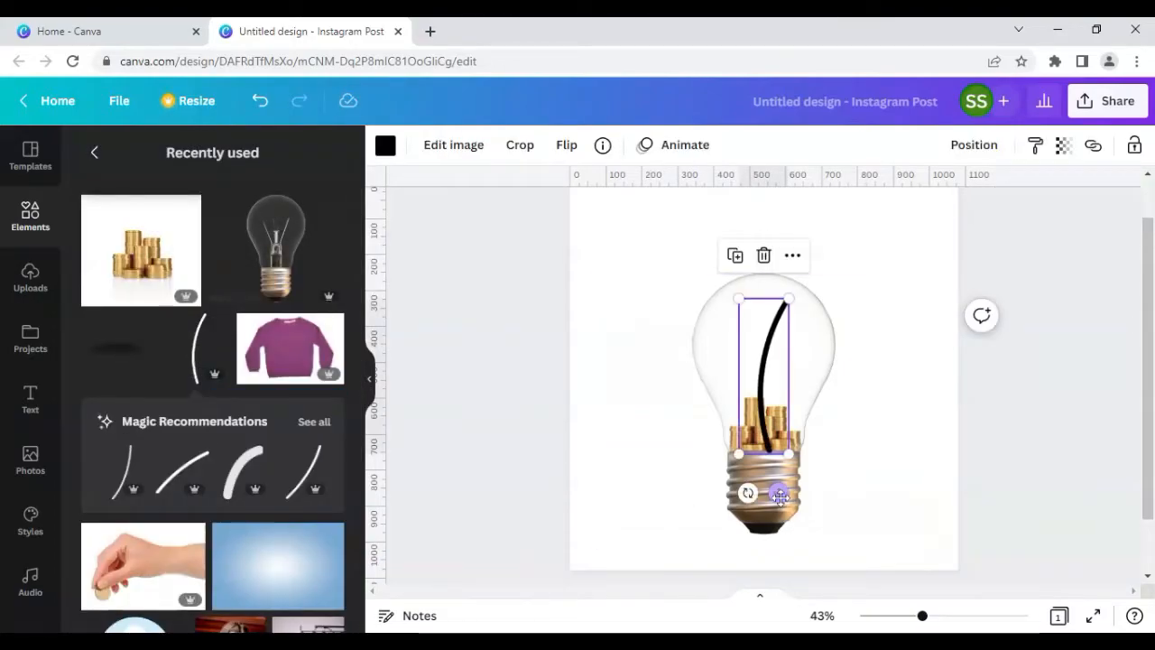
drag(745, 493, 627, 380)
drag(715, 389, 758, 307)
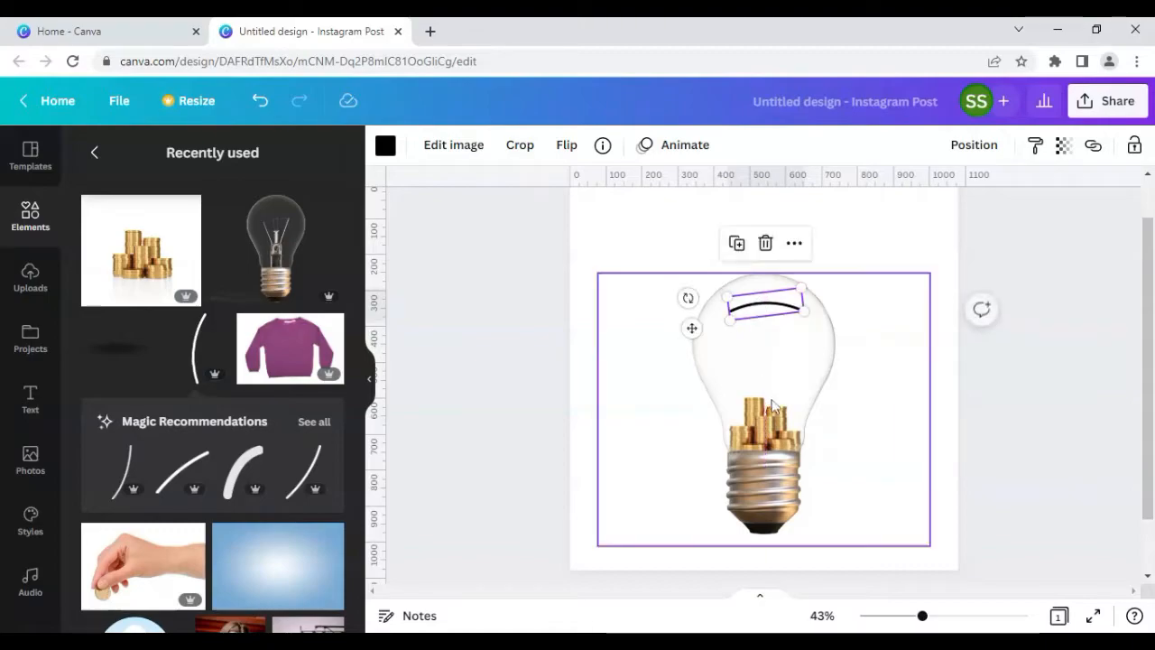
Step: Duplicate the curved line and stack the copies together near the top of the bulb for a thicker stroke
click(736, 244)
click(739, 248)
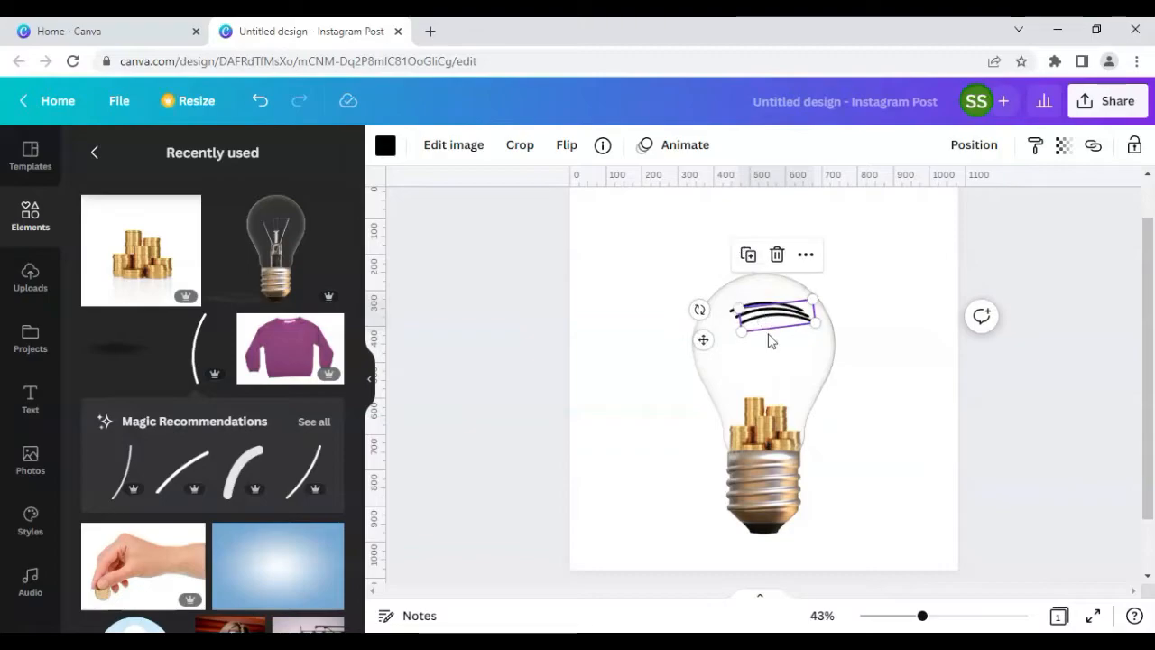
drag(778, 347, 791, 397)
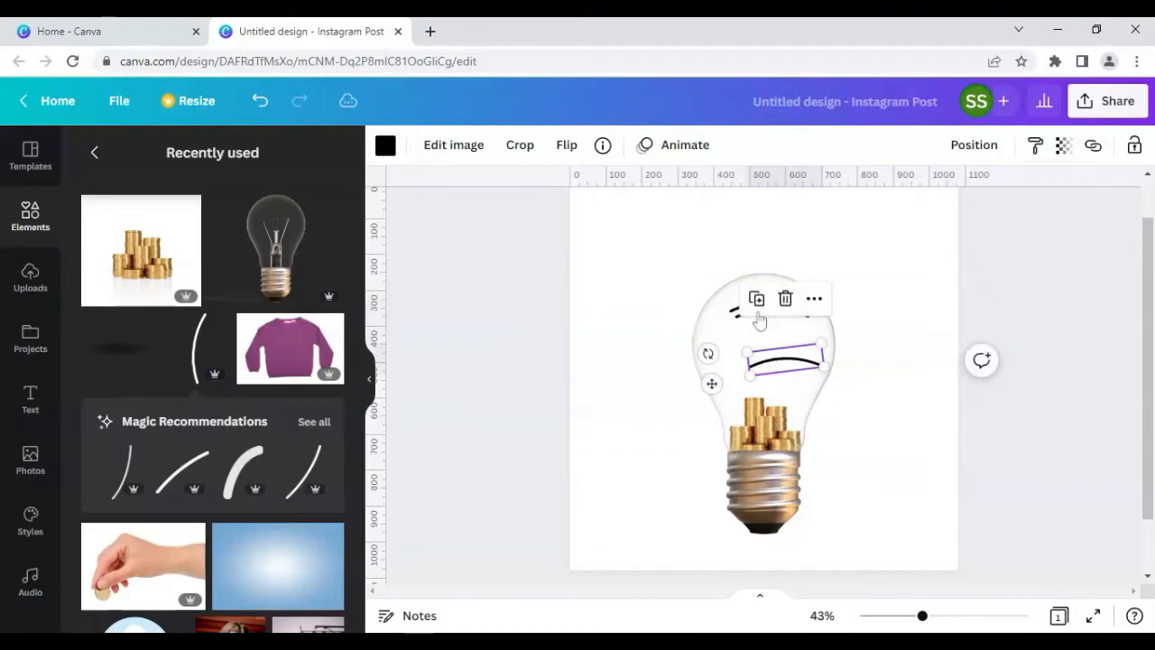
click(727, 325)
click(763, 316)
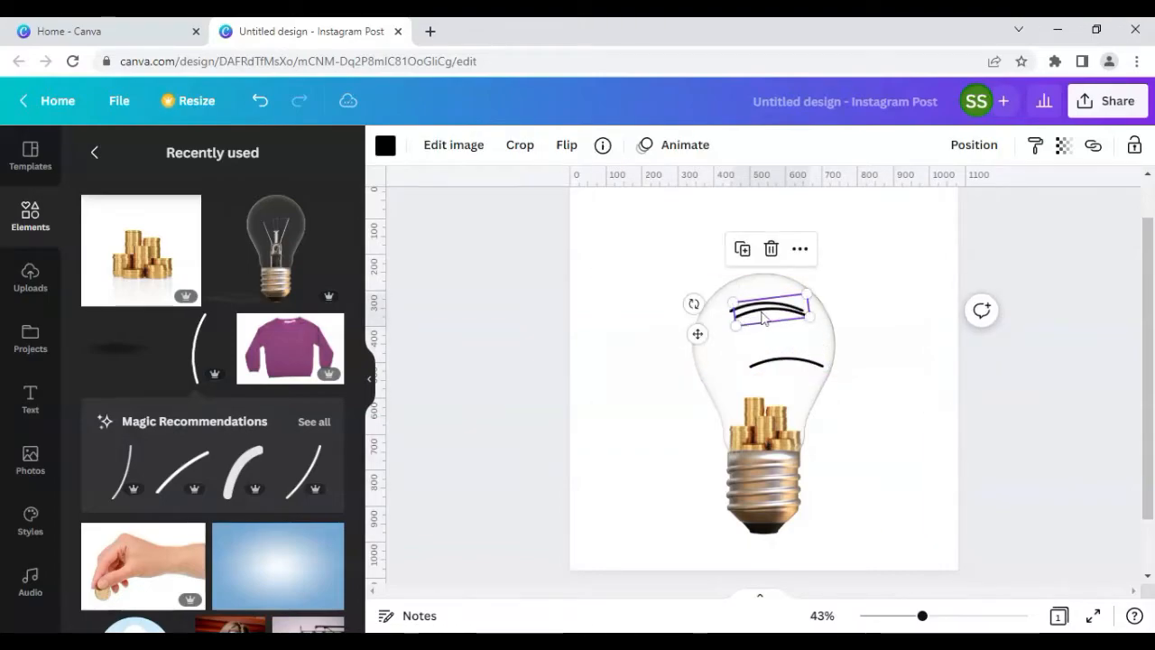
drag(763, 315, 755, 308)
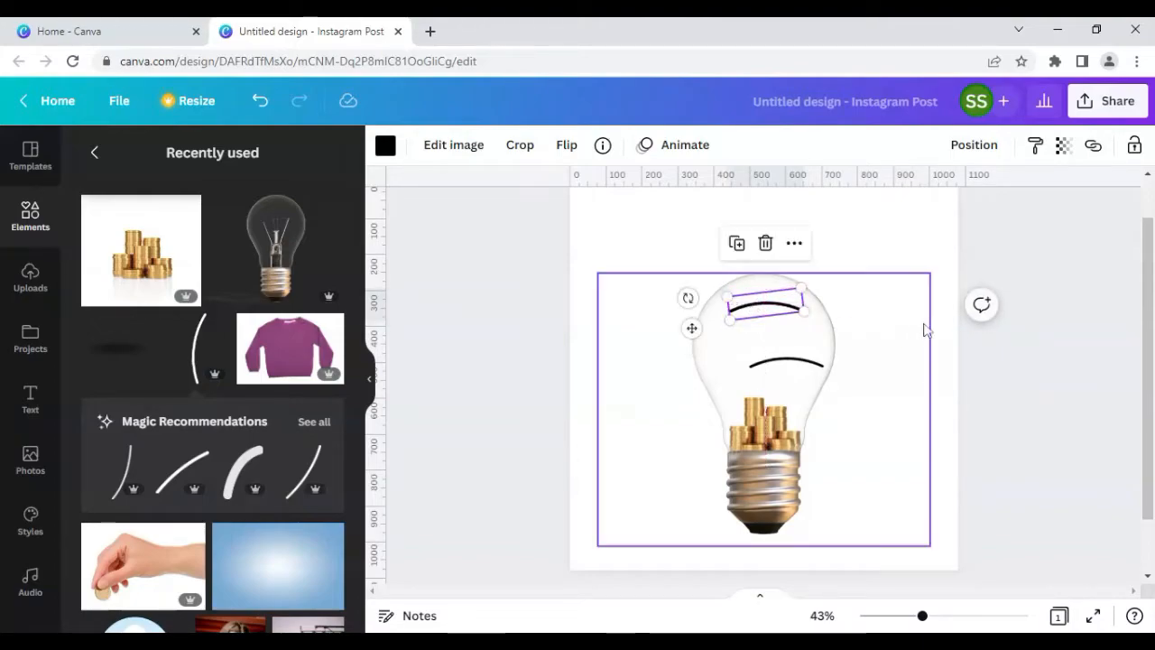
click(921, 256)
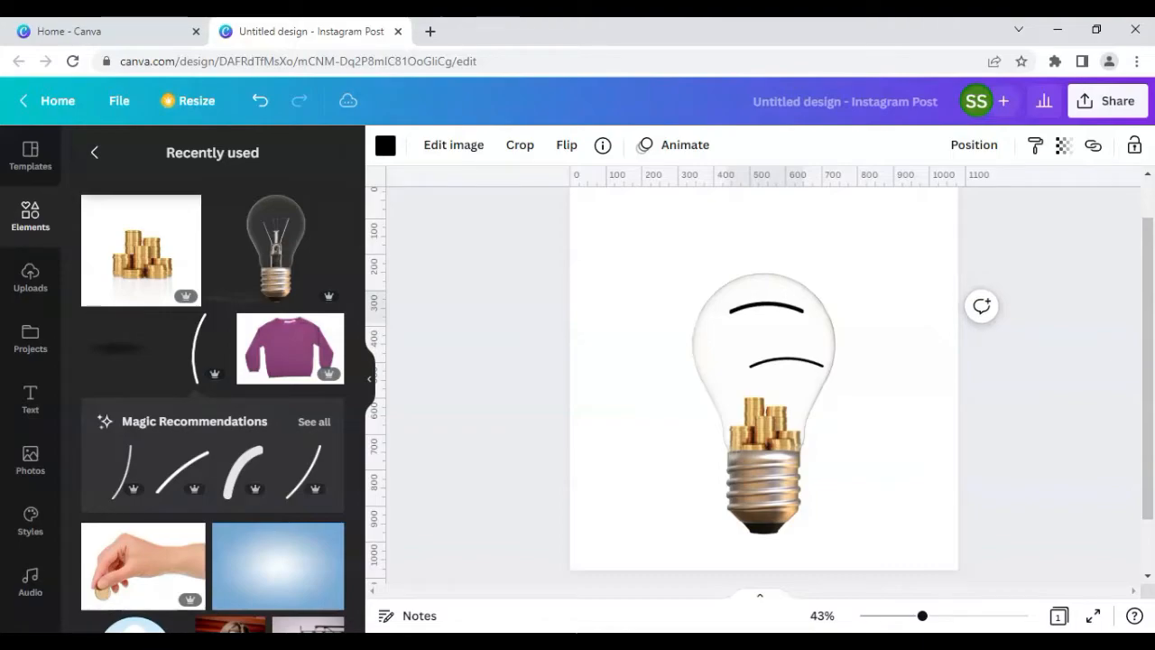
click(765, 309)
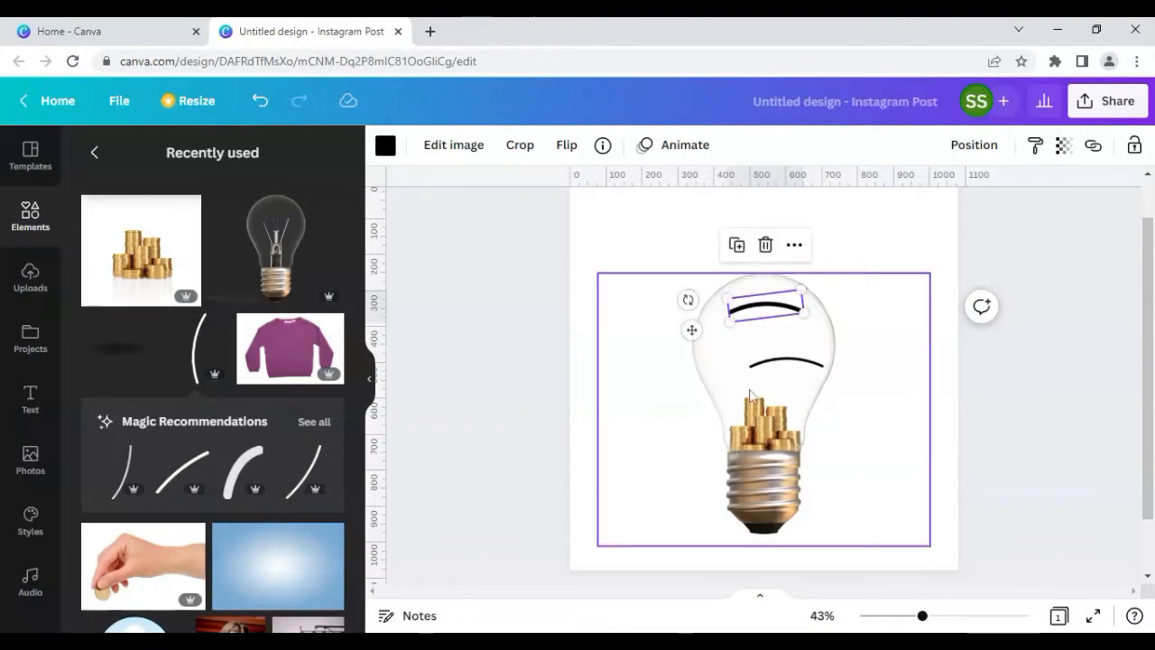
click(781, 364)
drag(781, 364, 772, 312)
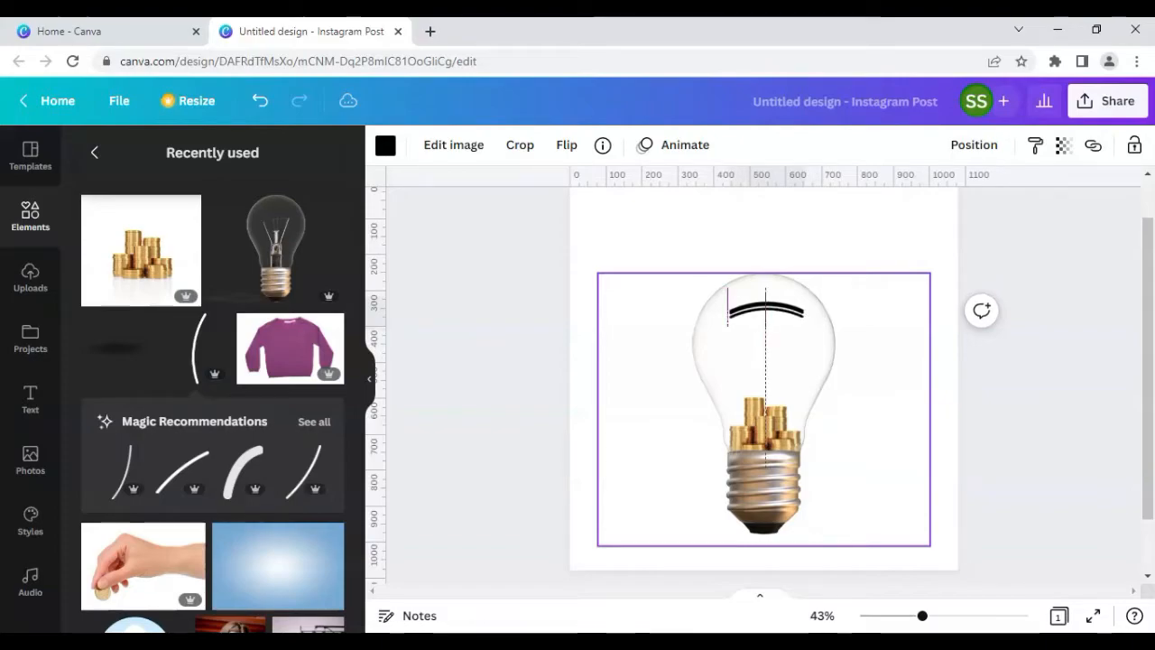
key(Up)
key(Up)
key(Up)
key(Up)
key(Up)
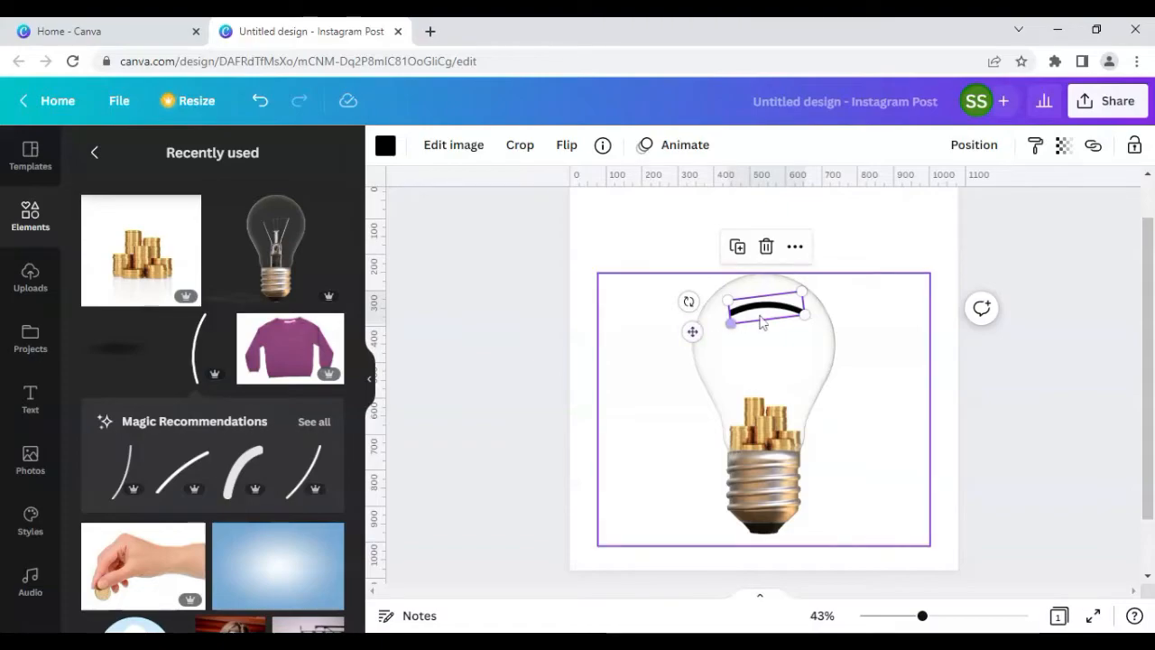
Step: Duplicate the curved line and recolour the copy to a custom grey #A8A3AB
click(737, 247)
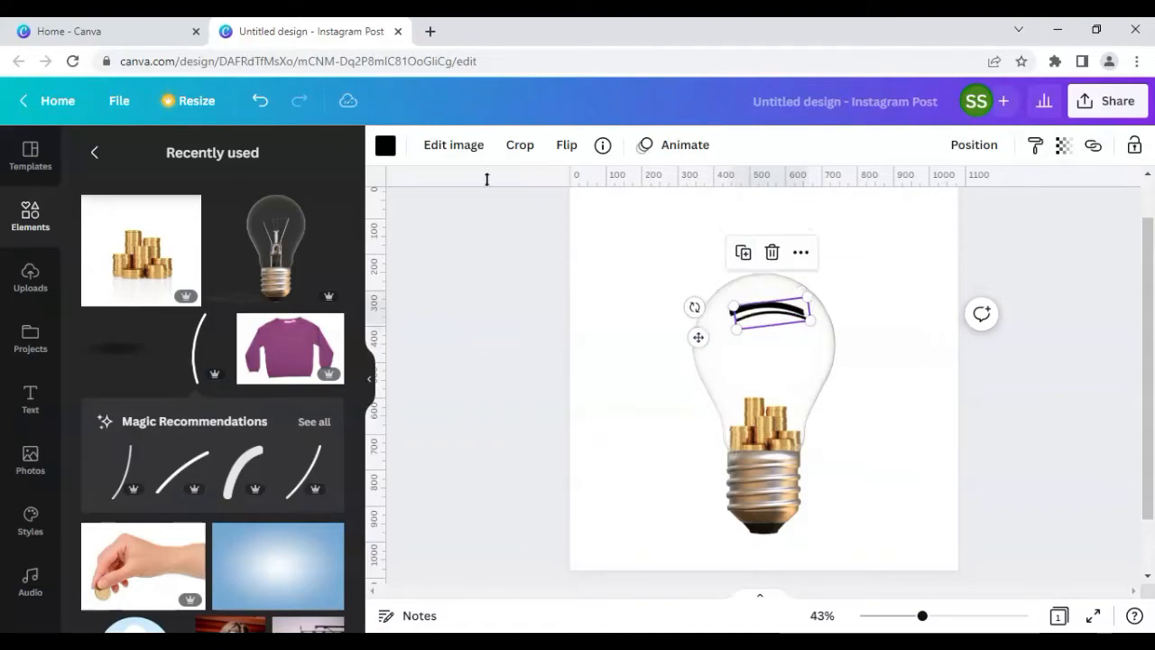
click(385, 147)
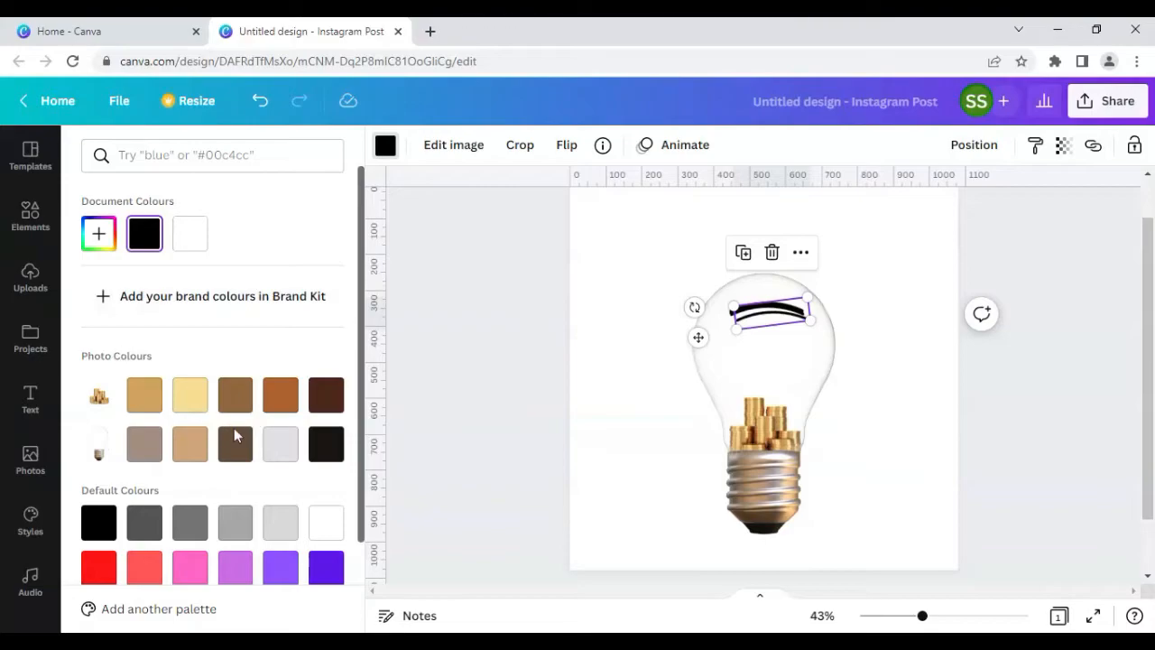
click(280, 443)
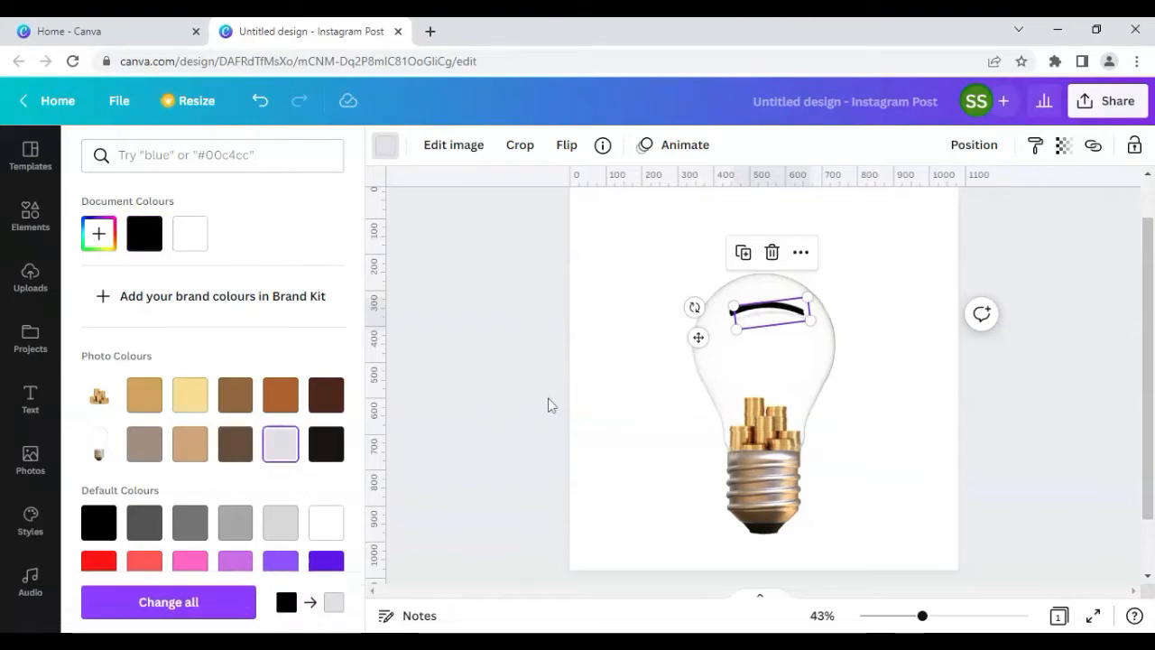
click(99, 235)
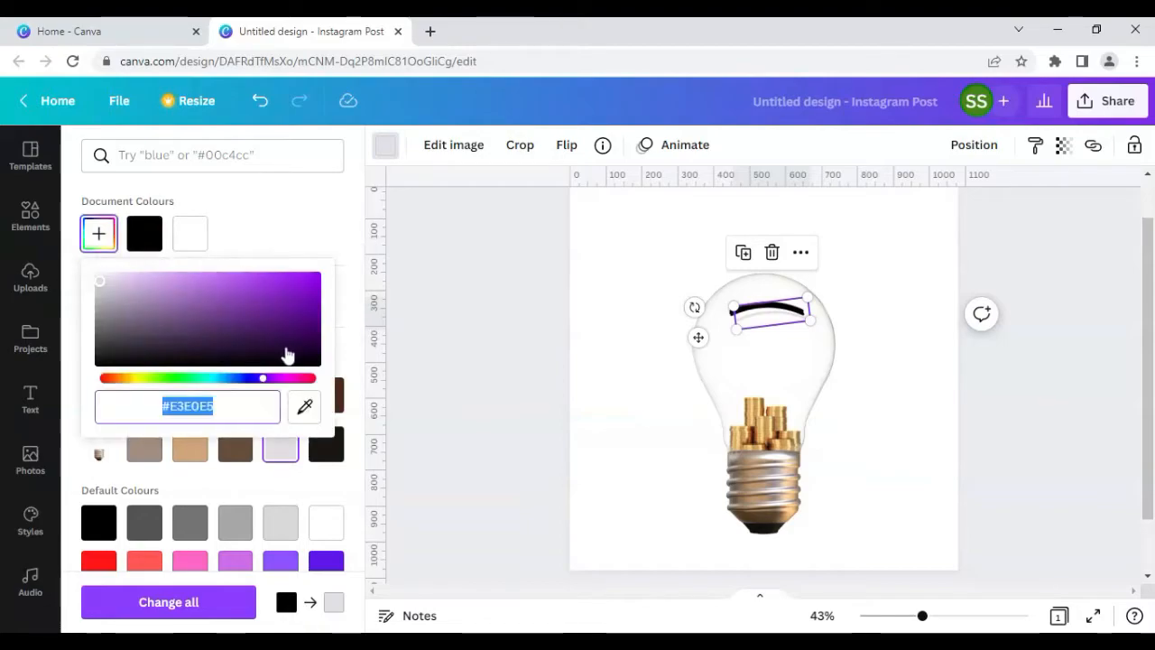
click(99, 292)
drag(99, 291, 105, 302)
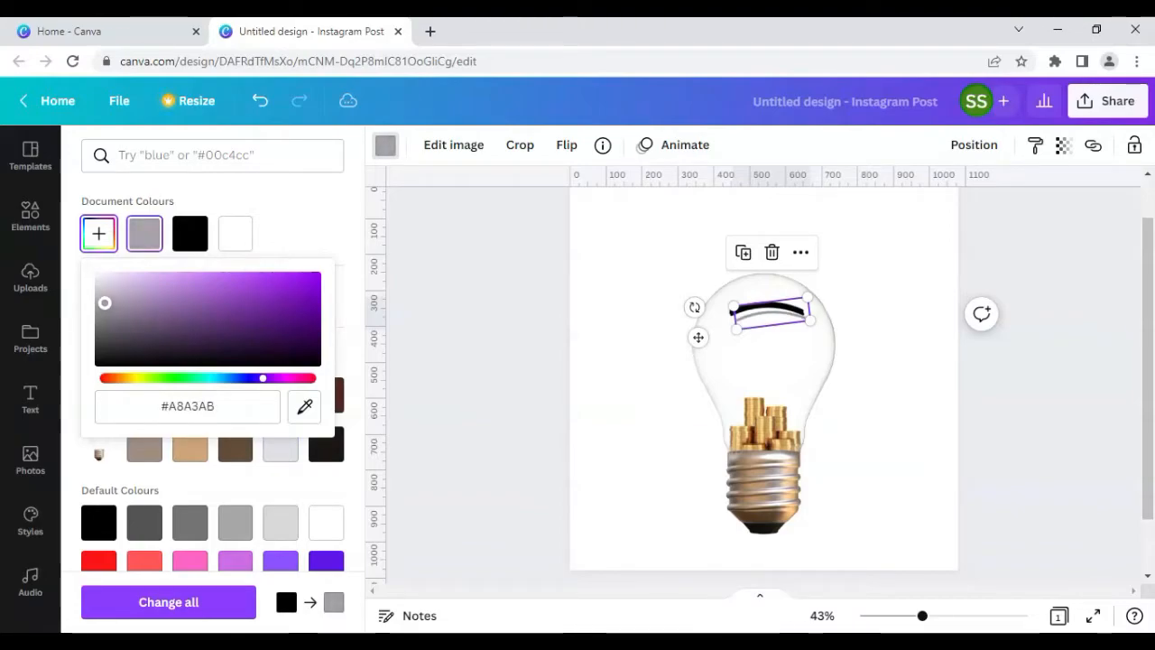
click(281, 225)
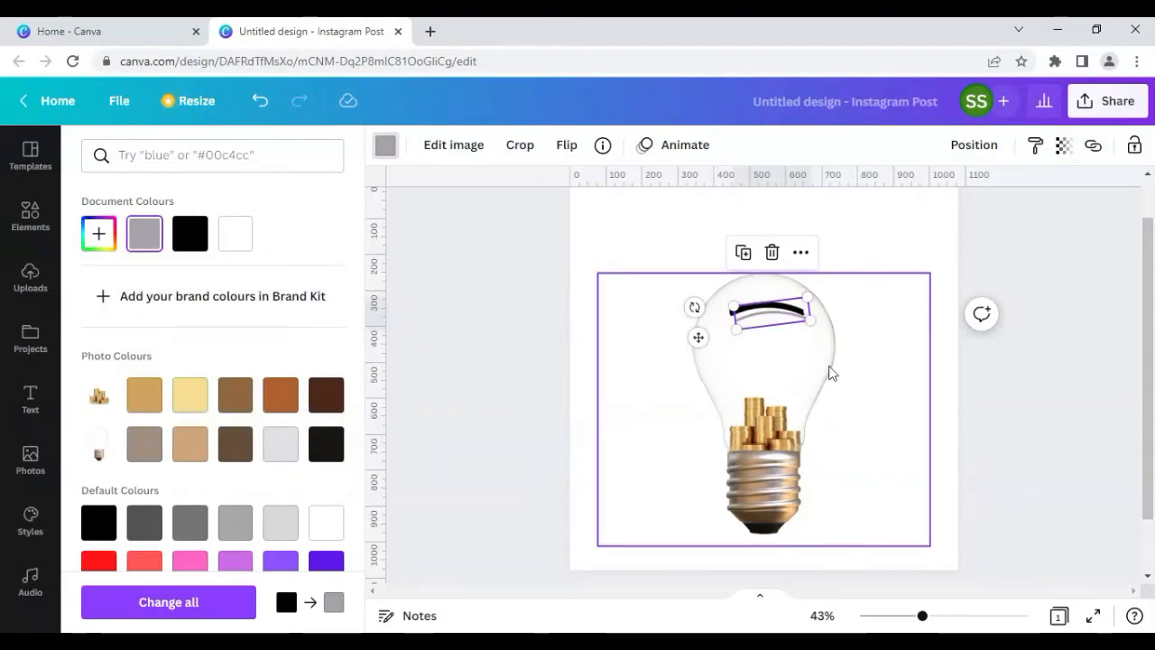
Step: Move the grey line up so it sits just beneath the black curved line
click(765, 325)
click(579, 333)
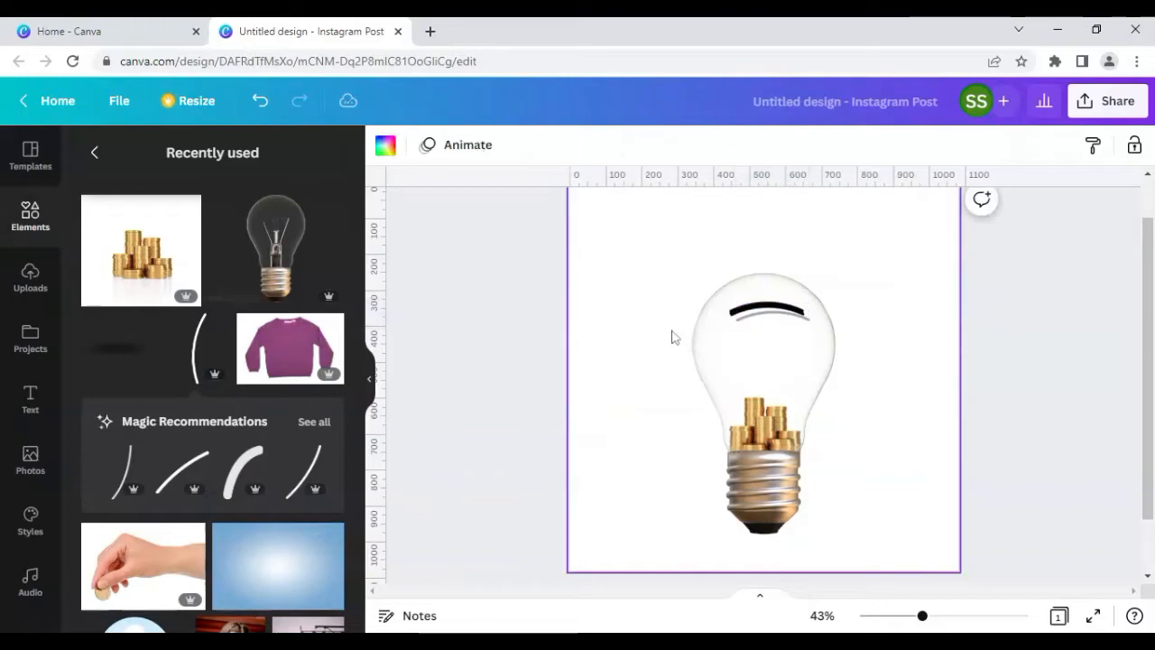
click(760, 324)
drag(762, 323, 766, 313)
key(Up)
key(Up)
key(Up)
key(Up)
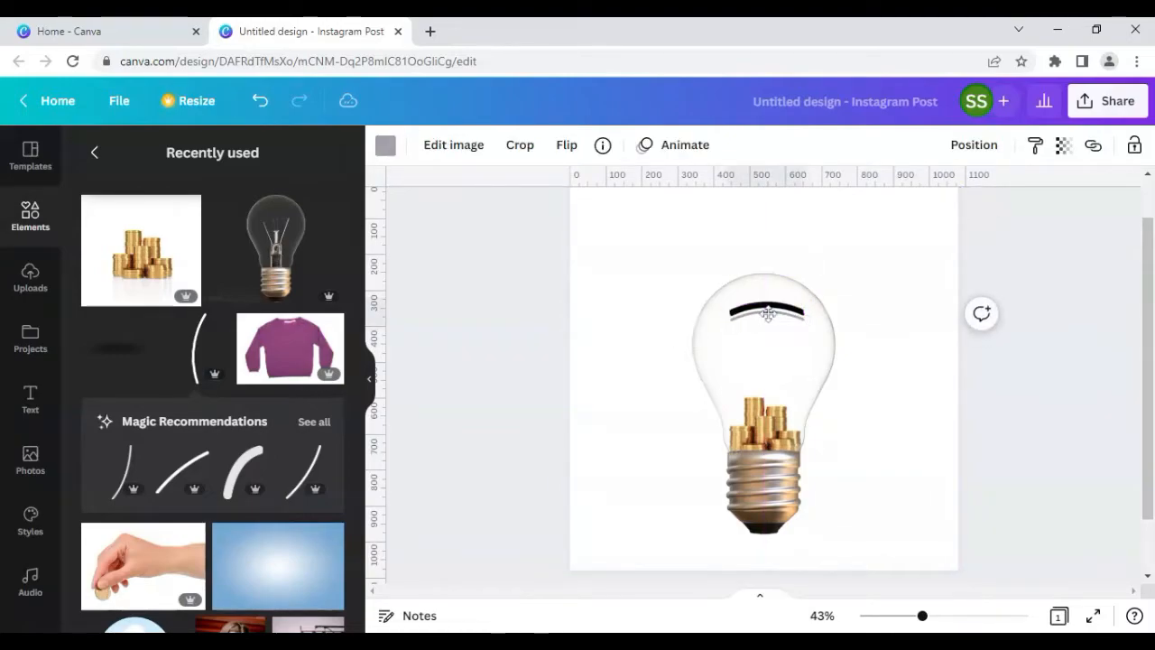
key(Up)
key(Up)
key(Up)
key(Up)
key(Up)
key(Up)
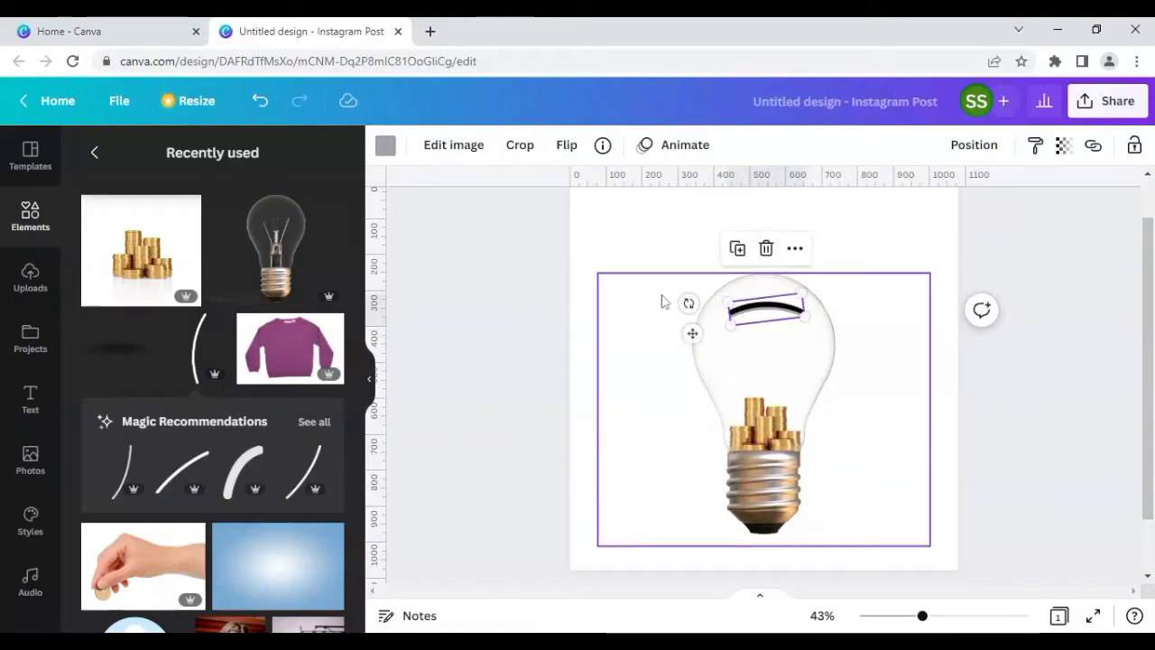
Step: Duplicate the line once more and position the copy over the existing curved lines
click(737, 249)
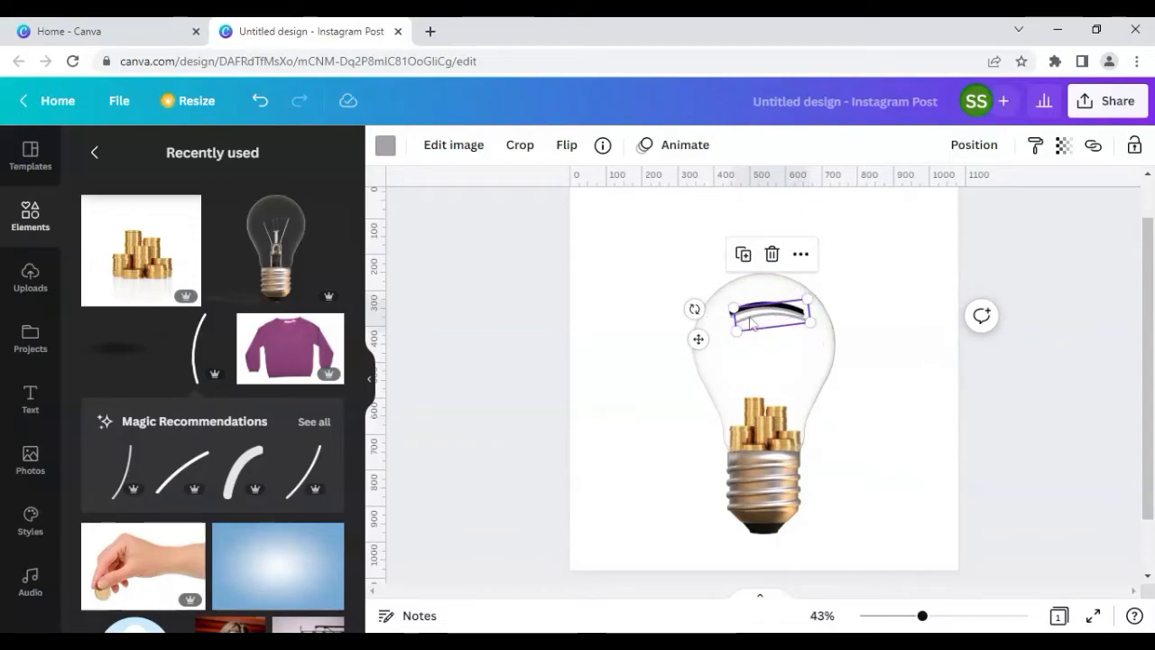
click(574, 338)
click(733, 332)
drag(760, 328, 756, 321)
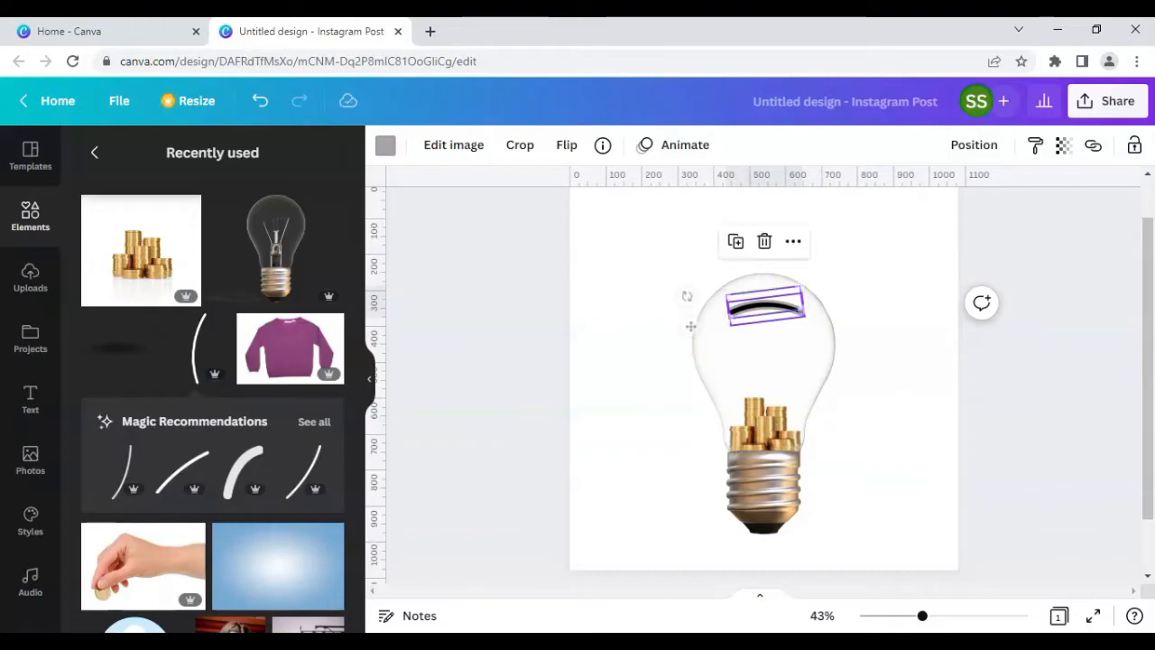
click(536, 323)
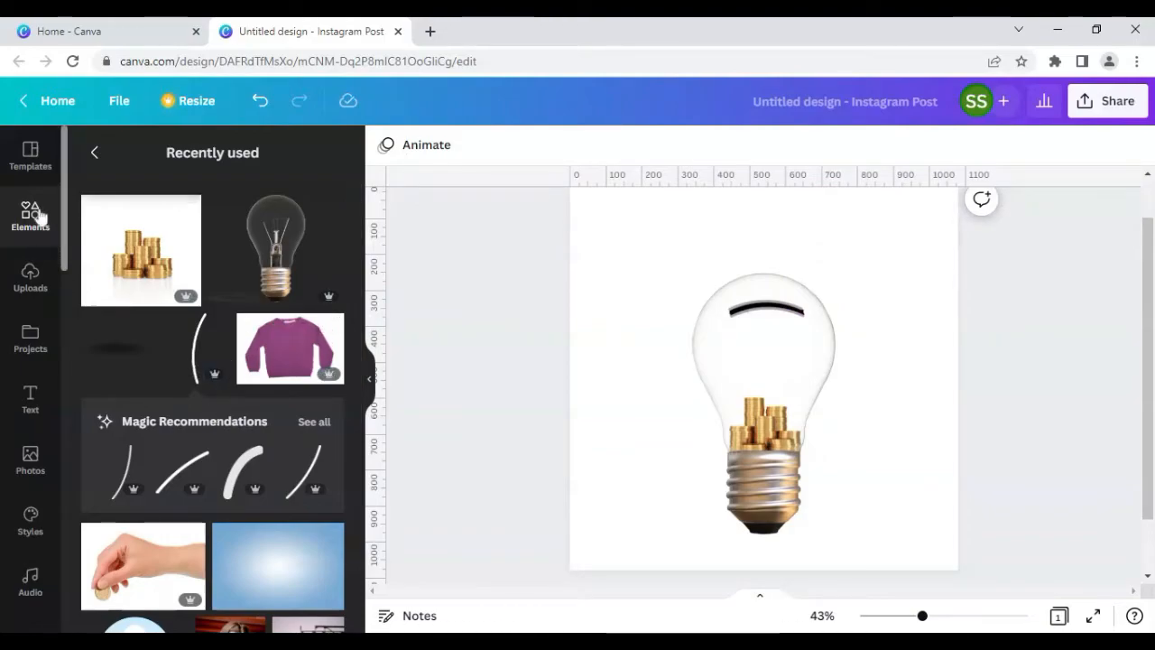
Step: Add a square shape from Lines & Shapes onto the middle of the bulb
click(94, 151)
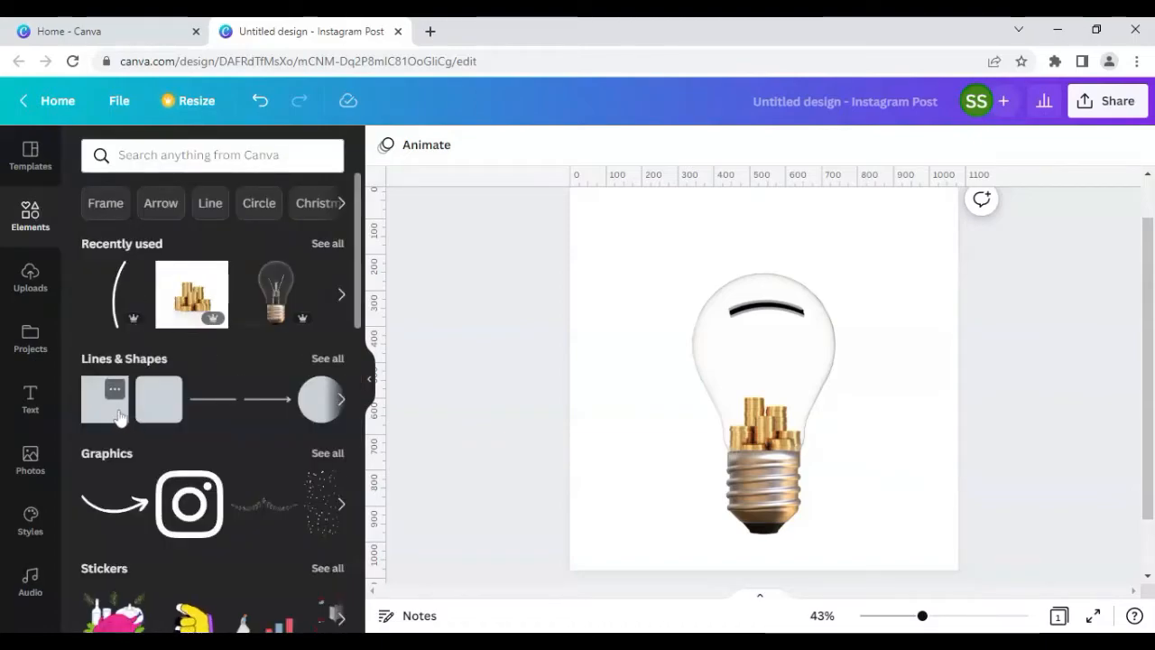
drag(103, 413, 766, 382)
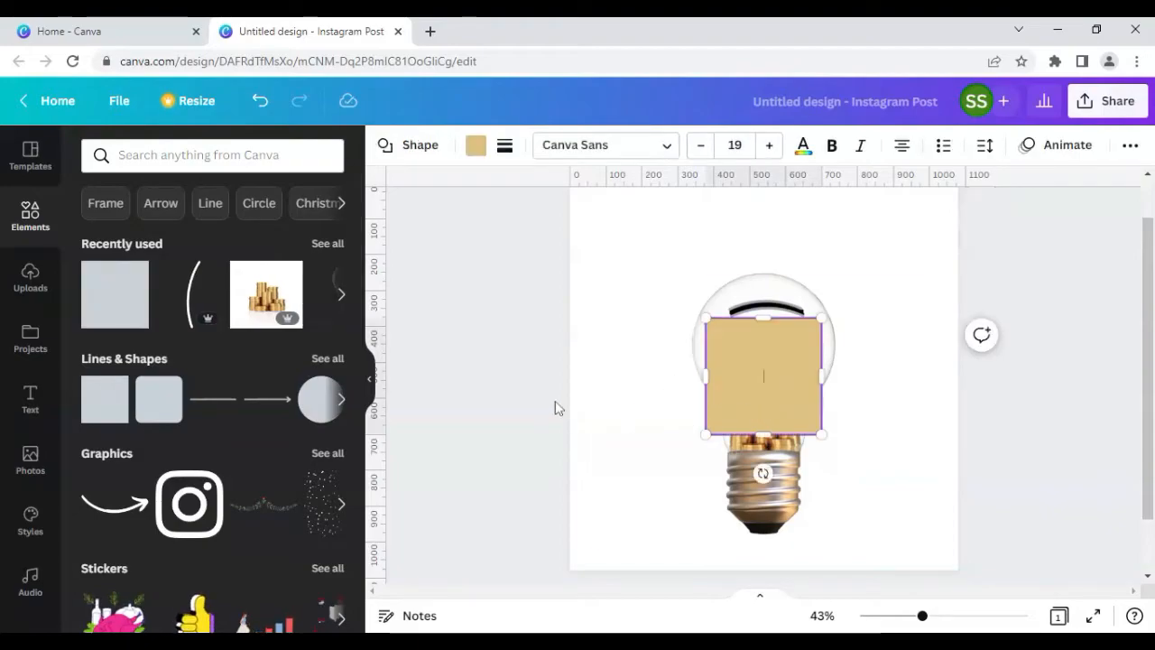
click(551, 405)
Step: Fill the square with the document's grey colour
click(788, 382)
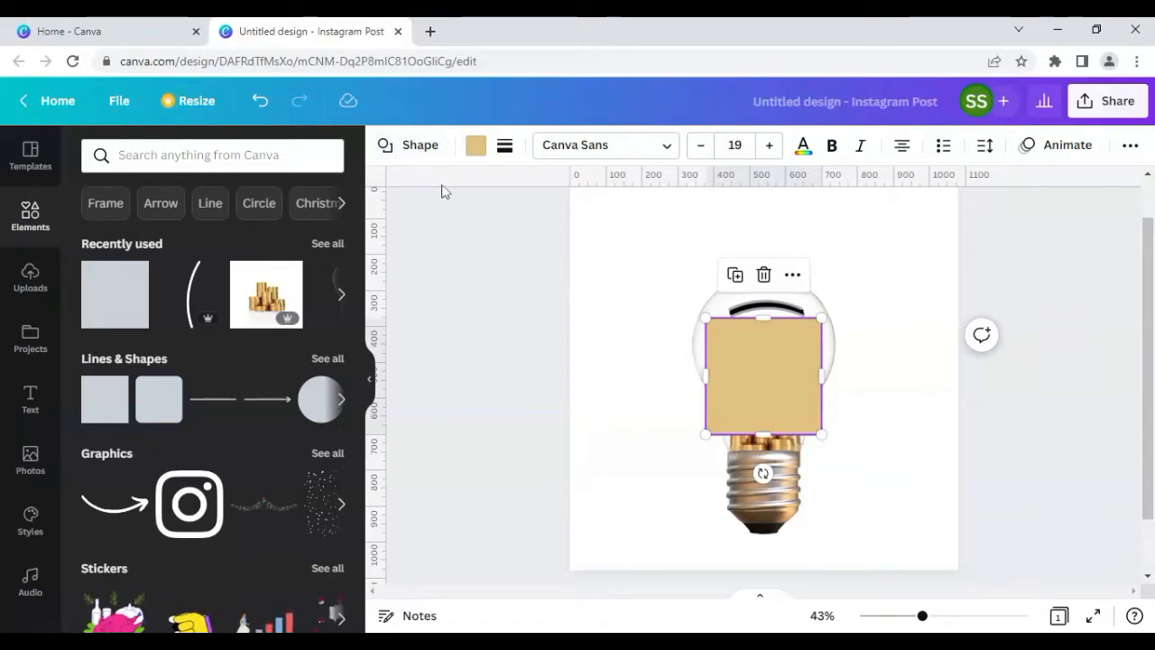
click(476, 146)
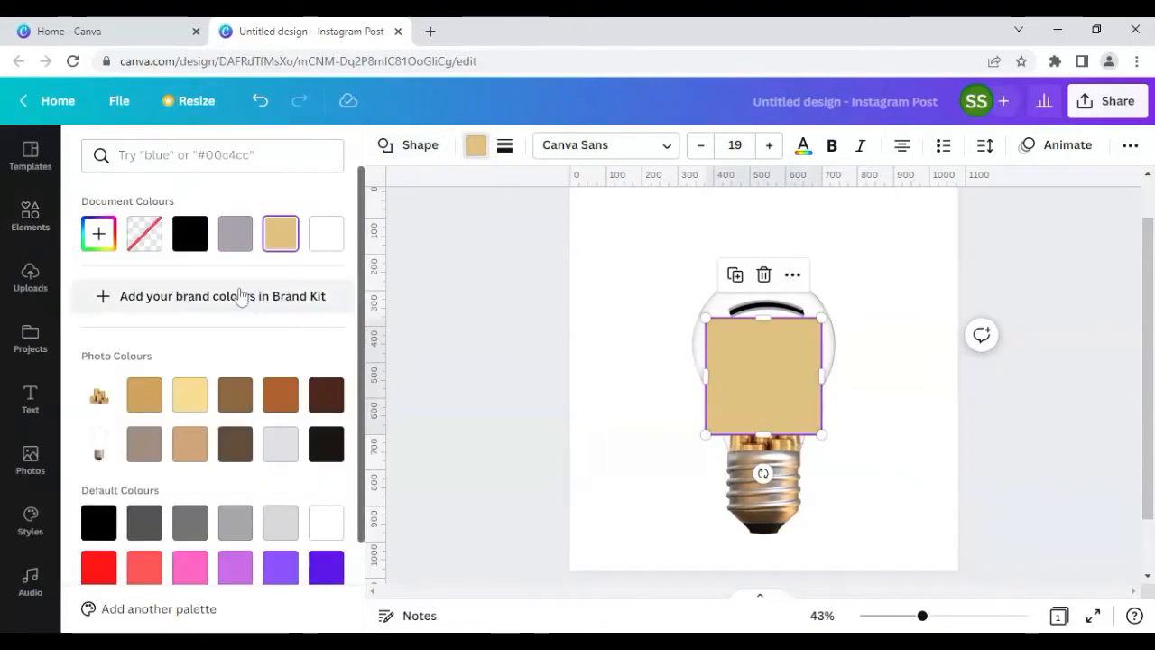
click(239, 236)
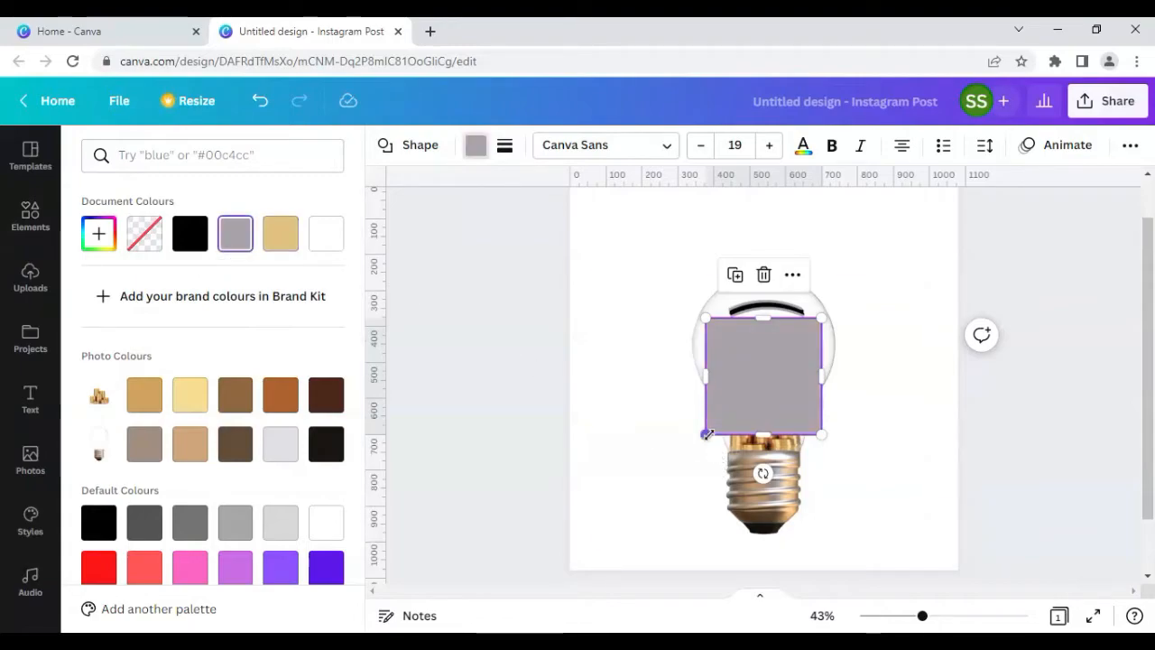
Step: Shrink the square into a small tab, rotate it, and place it at the right end of the curved line
drag(706, 434, 712, 425)
drag(764, 373, 816, 333)
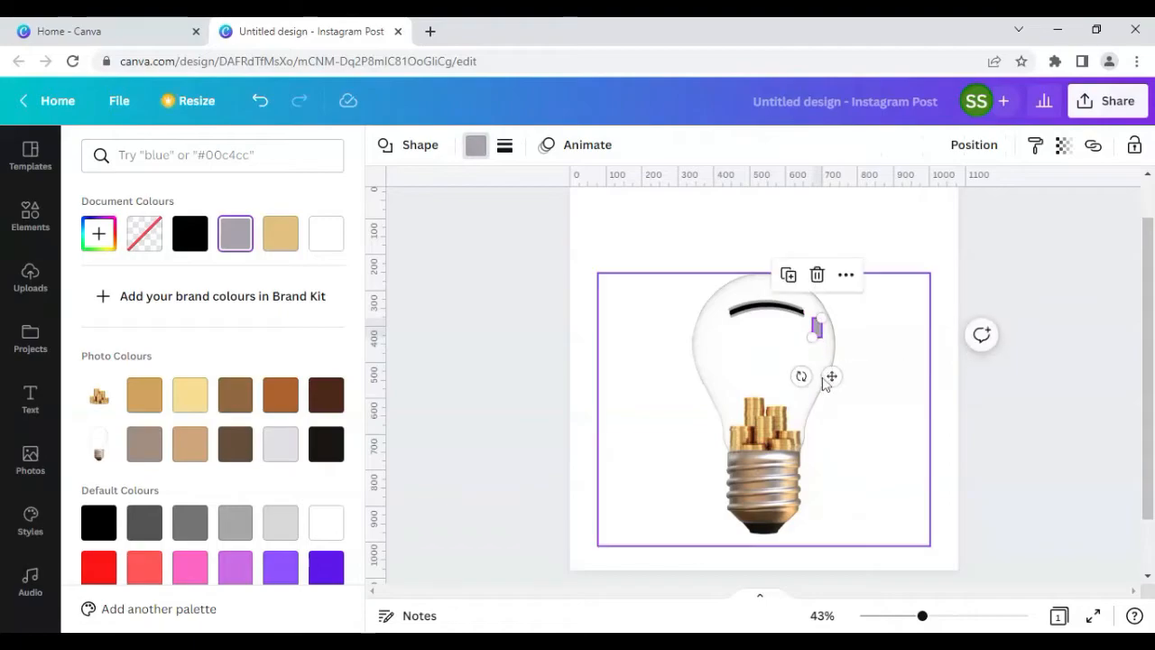
mouse_move(800, 377)
mouse_down()
mouse_move(783, 366)
mouse_move(800, 365)
mouse_up()
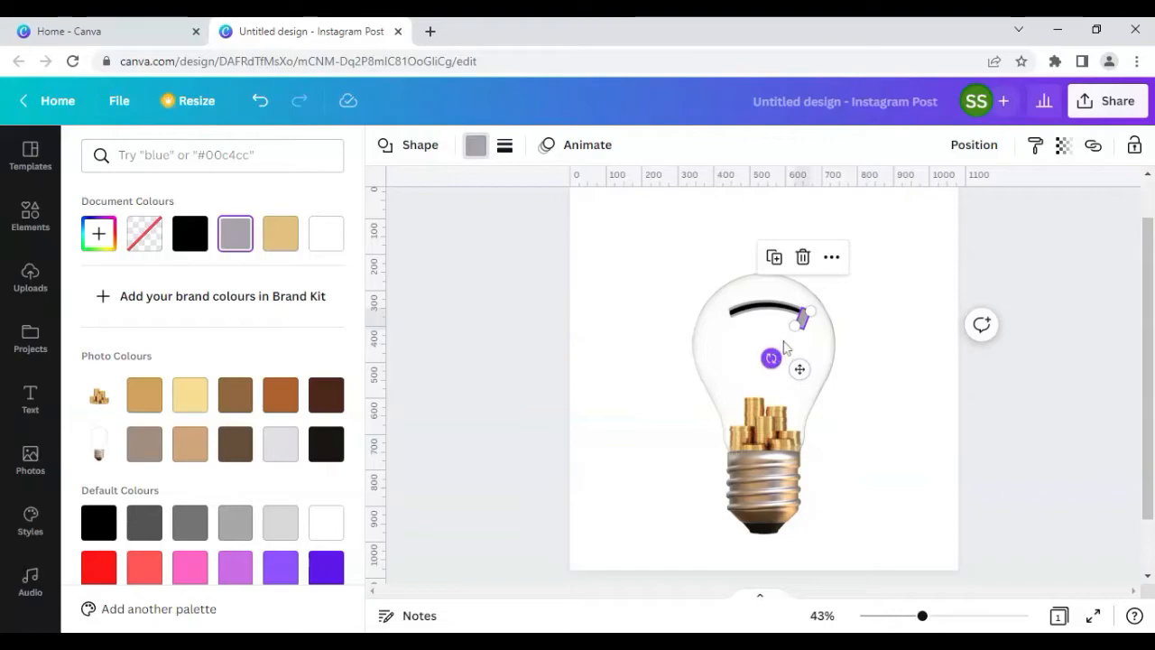
drag(794, 325, 802, 316)
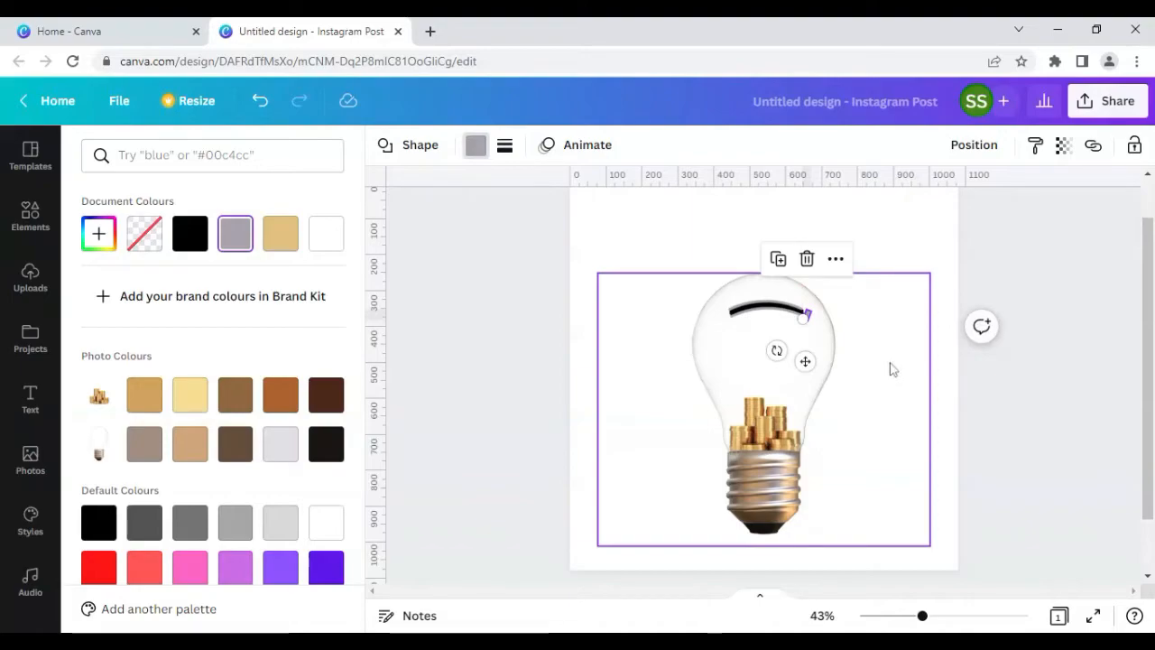
Step: Zoom in to 89% and fine-tune the small grey tab at the right end of the curved line
click(1020, 382)
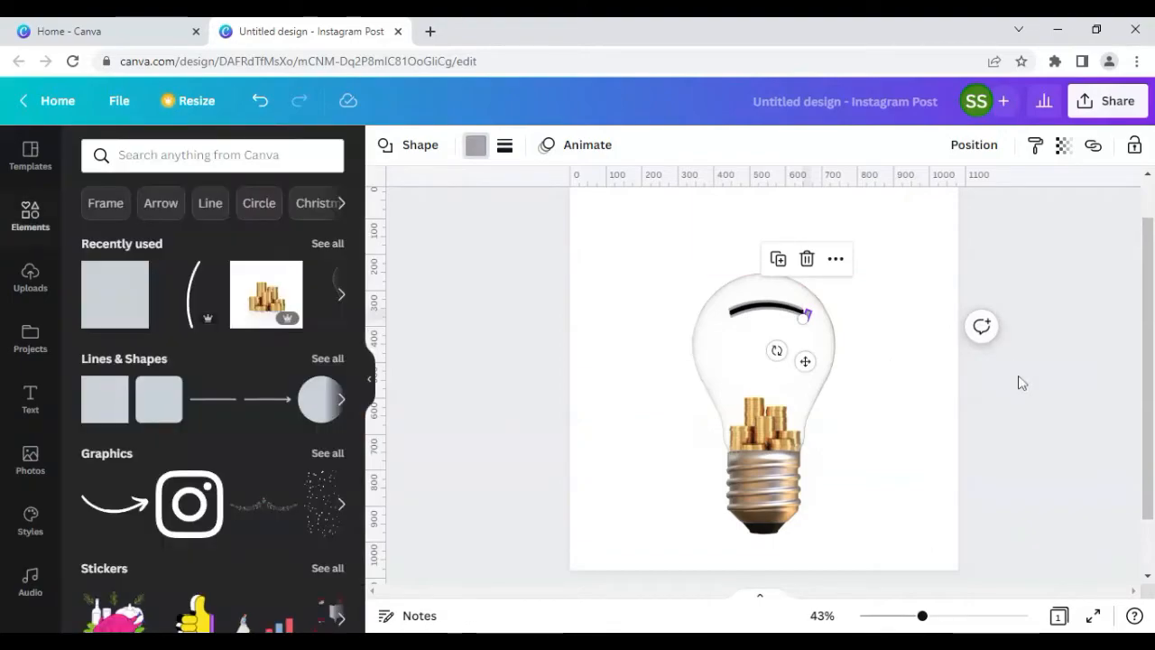
click(1020, 381)
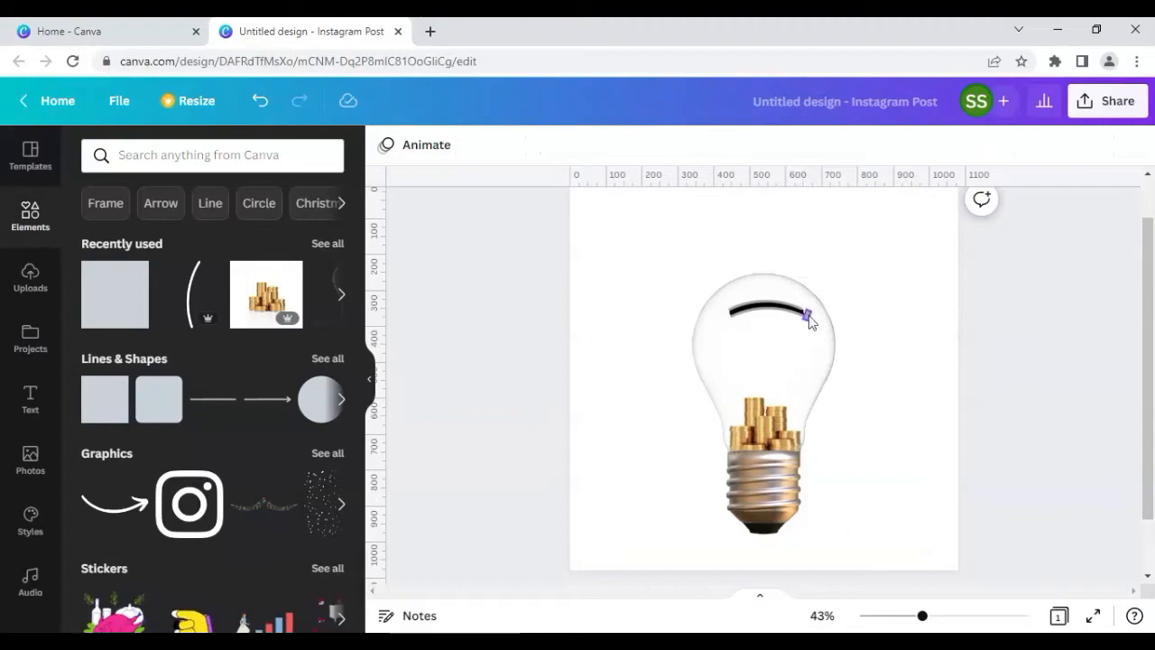
click(810, 320)
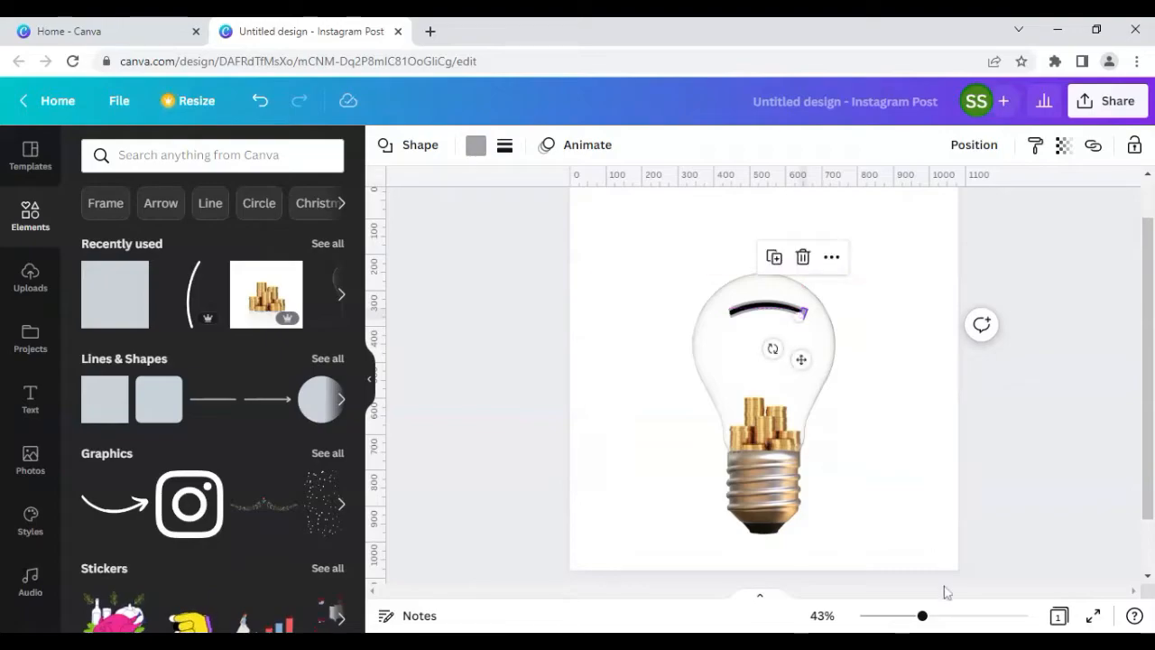
click(954, 616)
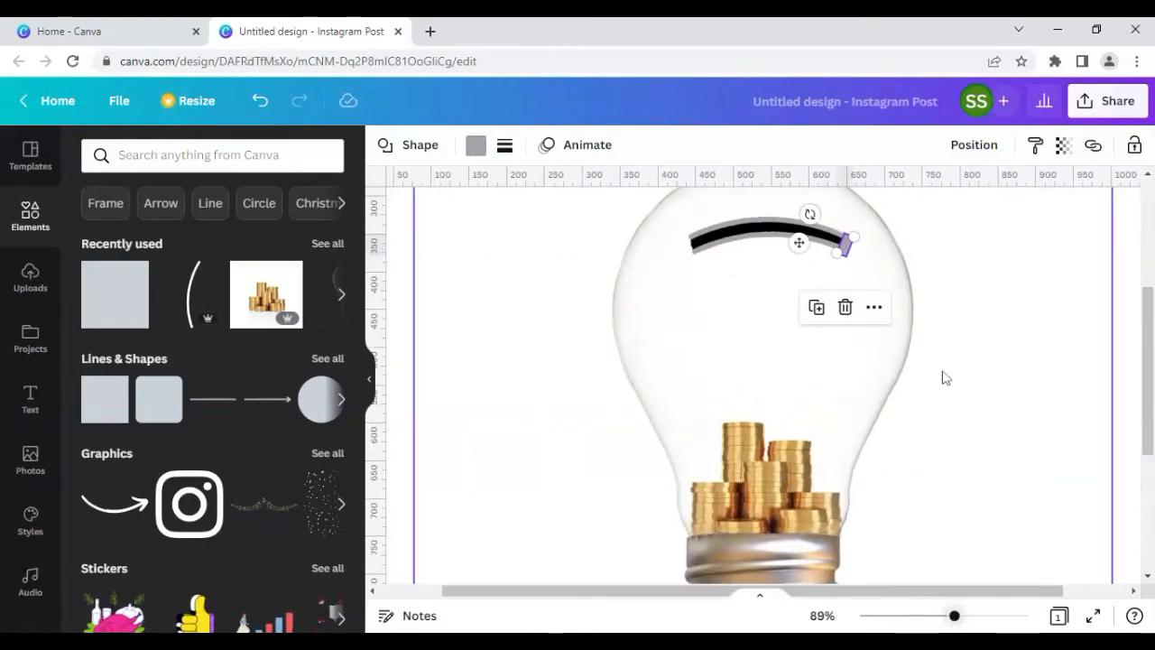
click(948, 322)
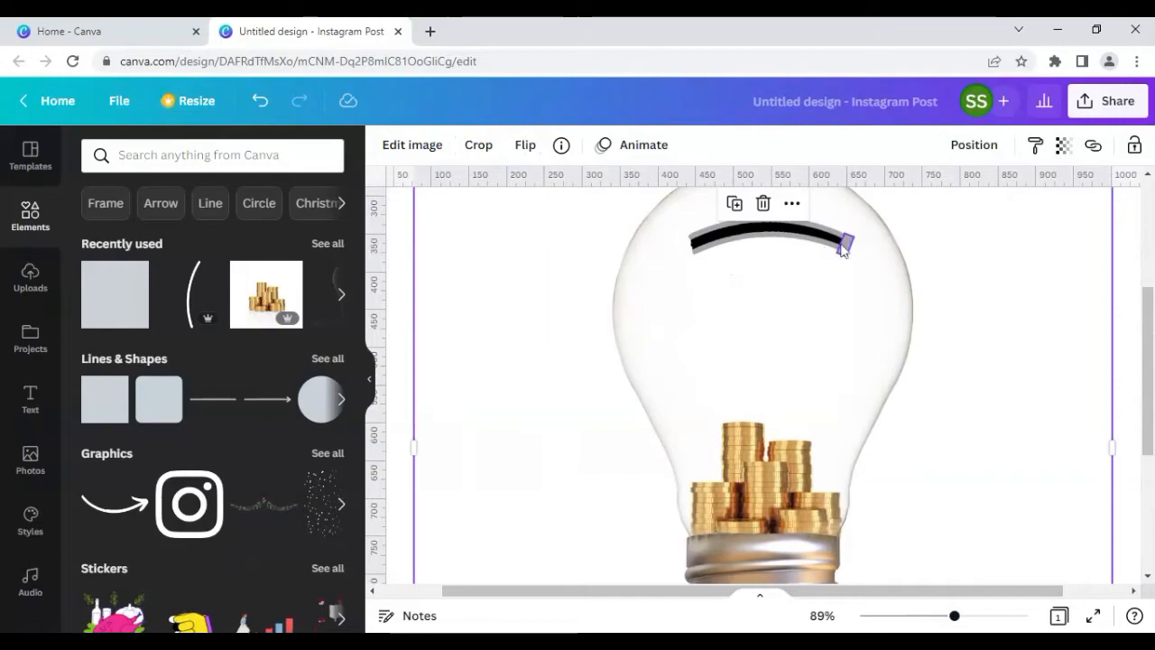
click(841, 248)
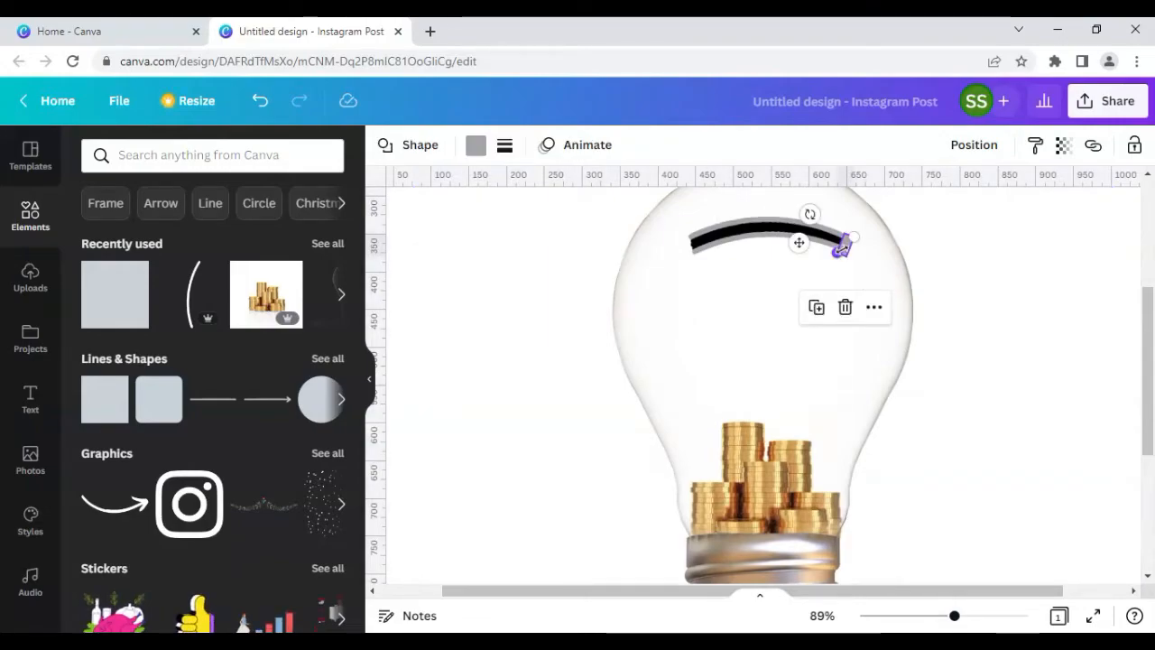
drag(844, 245, 843, 244)
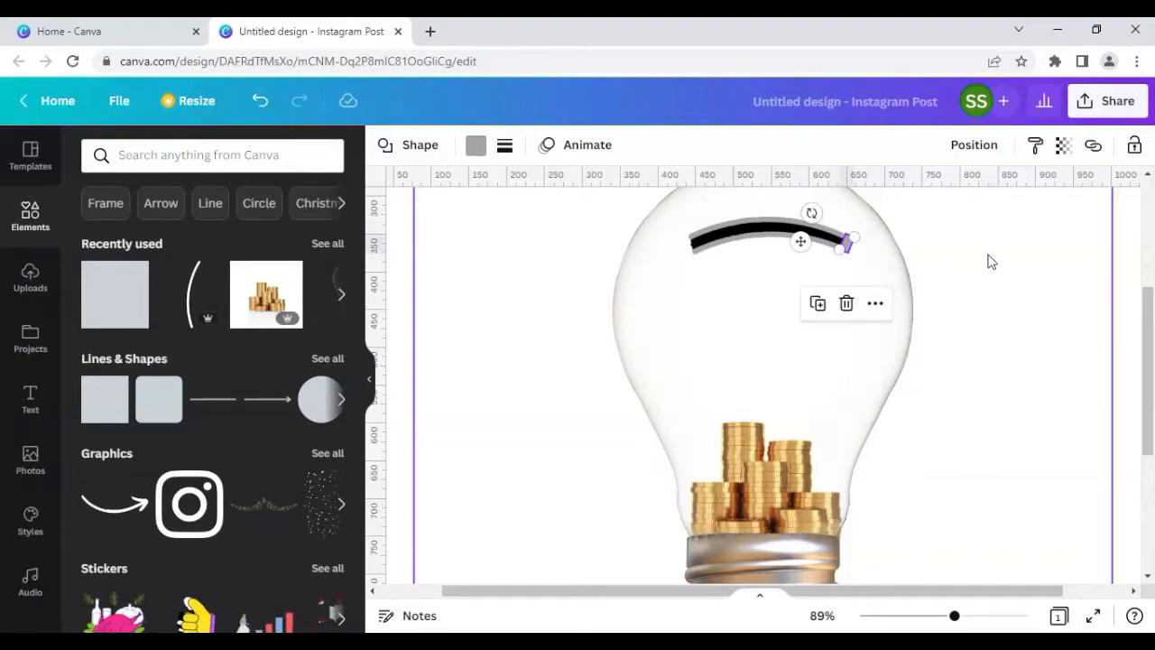
Step: Nudge the small grey tab slightly left at the right end of the curved line
click(990, 261)
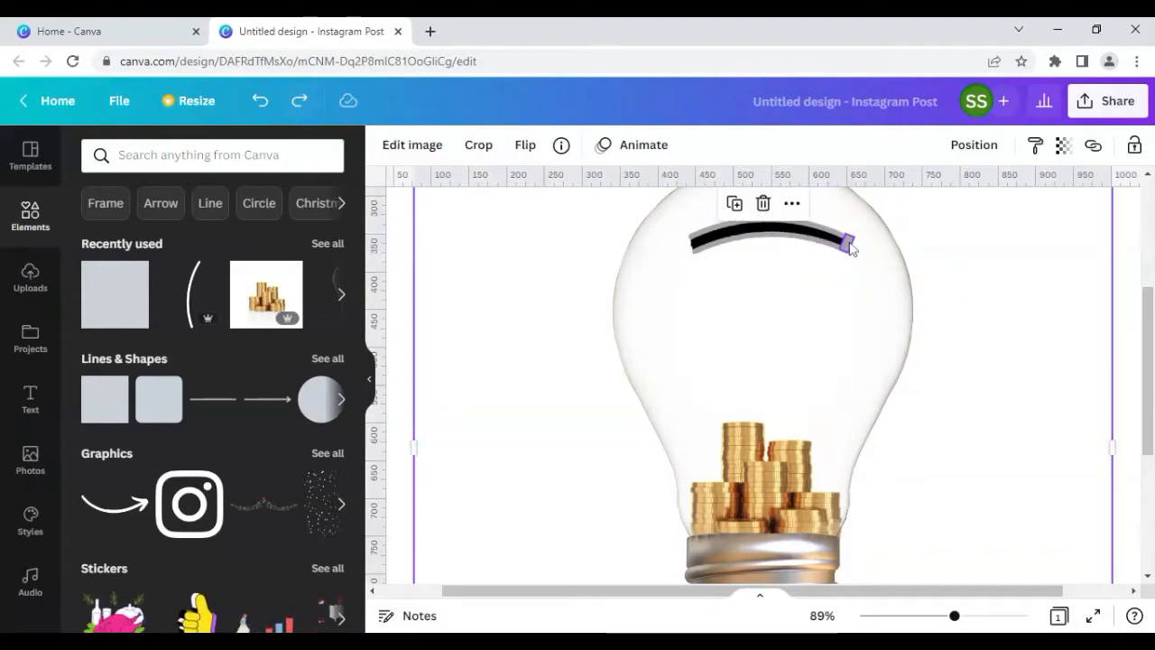
click(848, 244)
key(Escape)
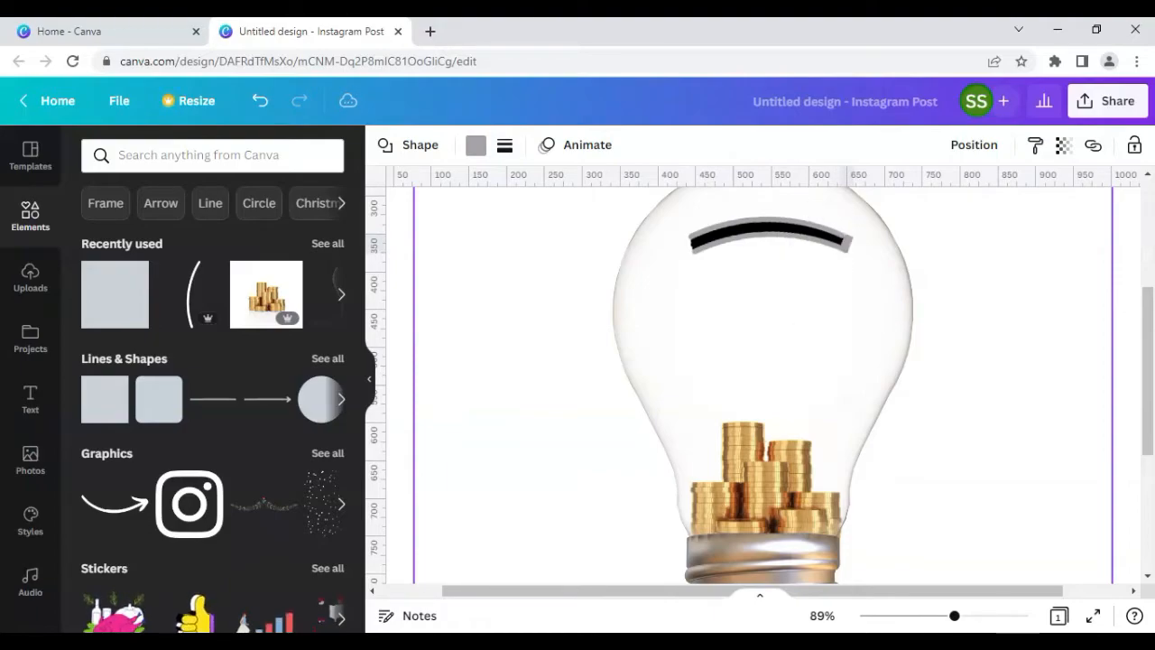
key(Left)
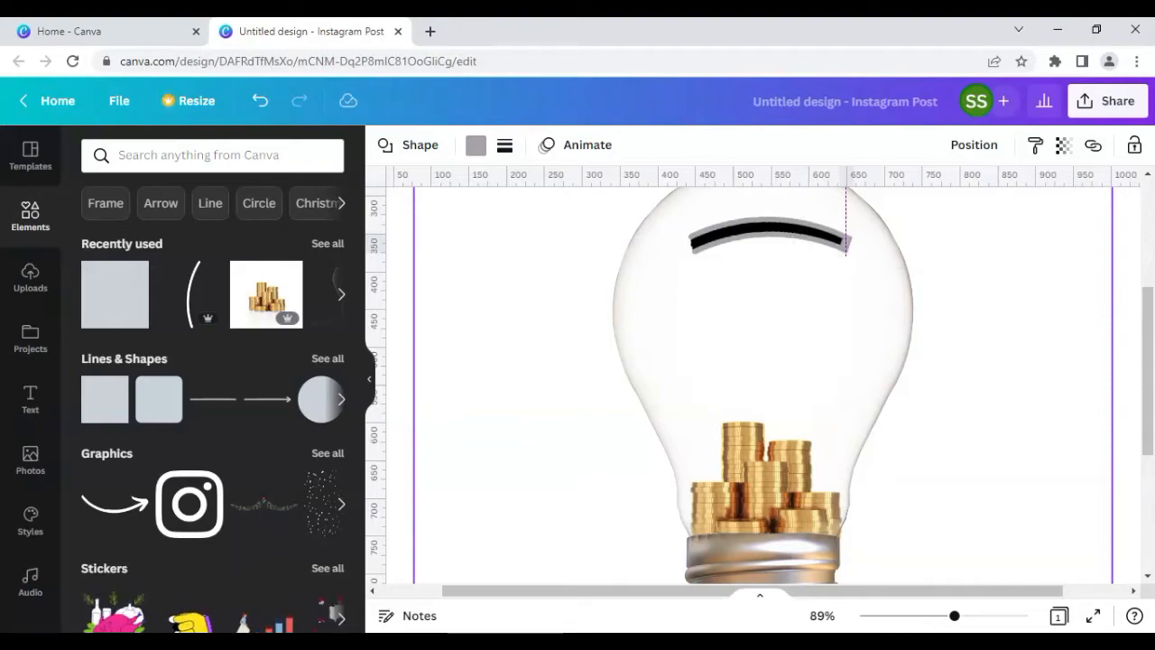
click(930, 313)
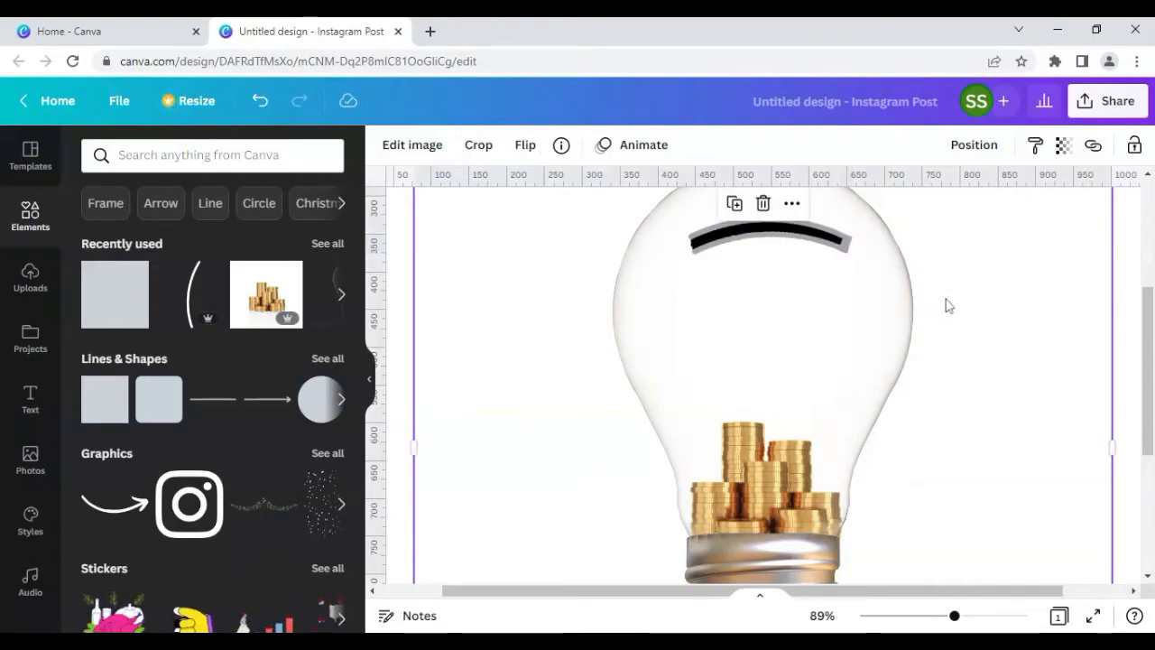
Step: Duplicate the grey tab, rotate the copy, and place it at the left end of the curved line
click(847, 251)
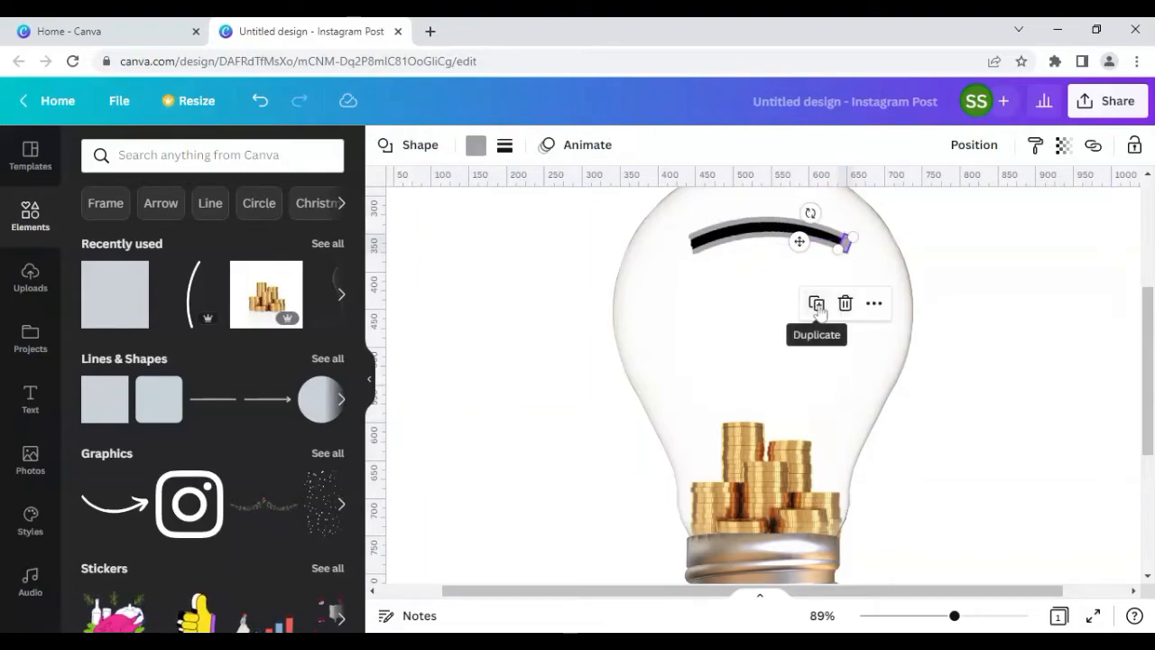
click(817, 305)
drag(825, 292, 691, 291)
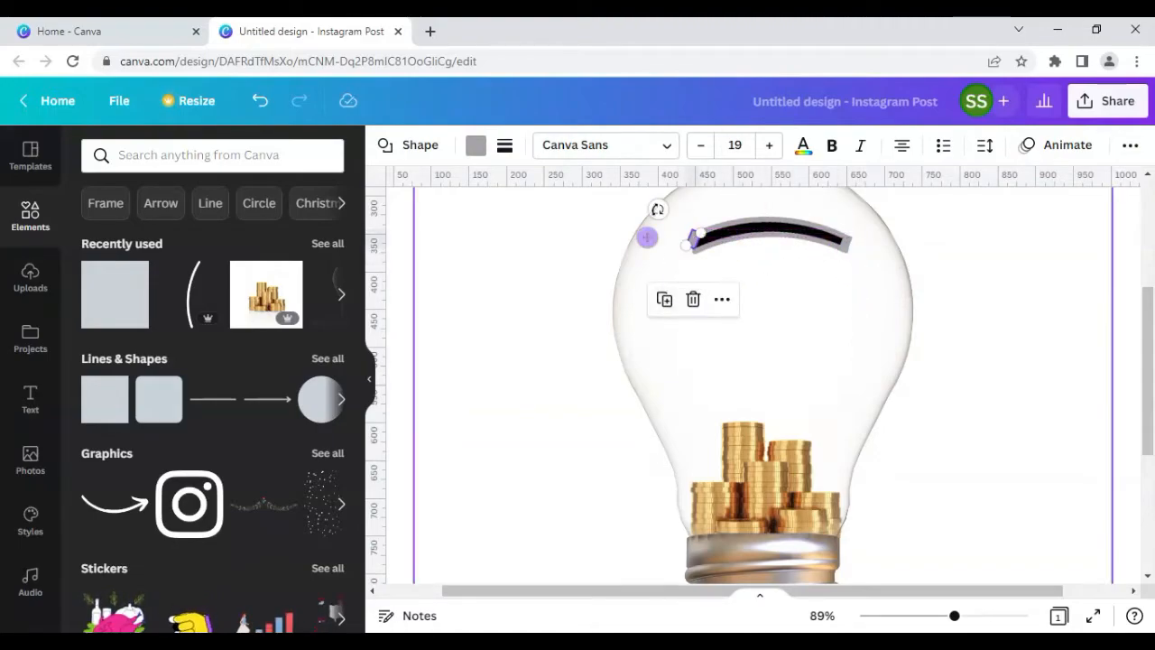
drag(657, 208, 674, 245)
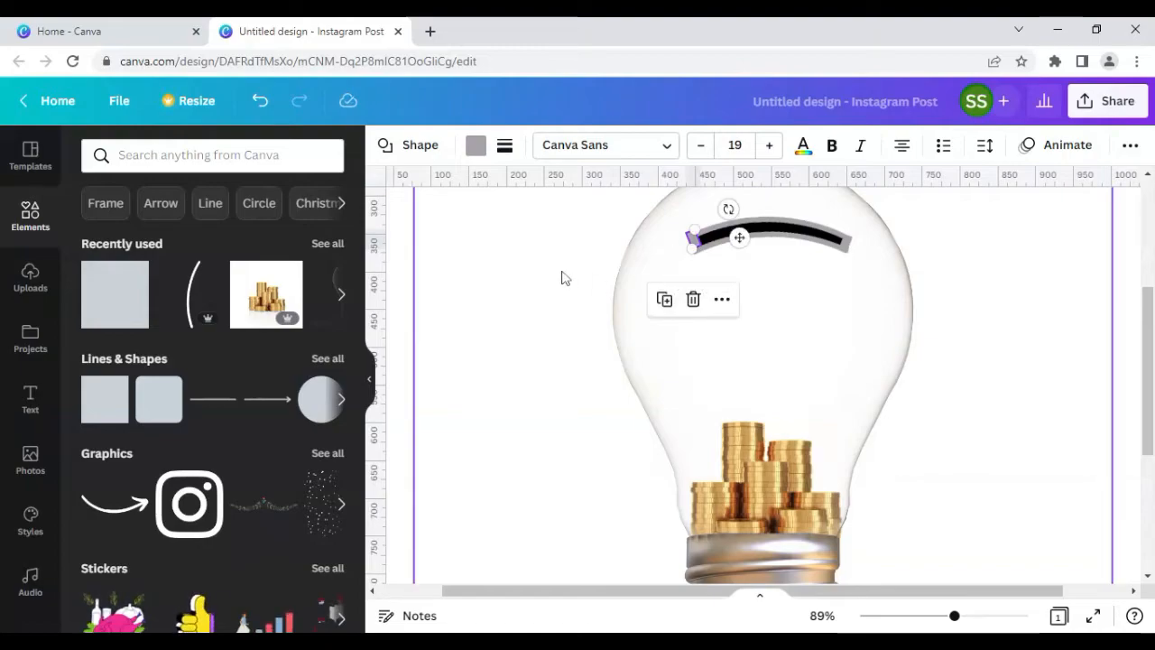
click(561, 277)
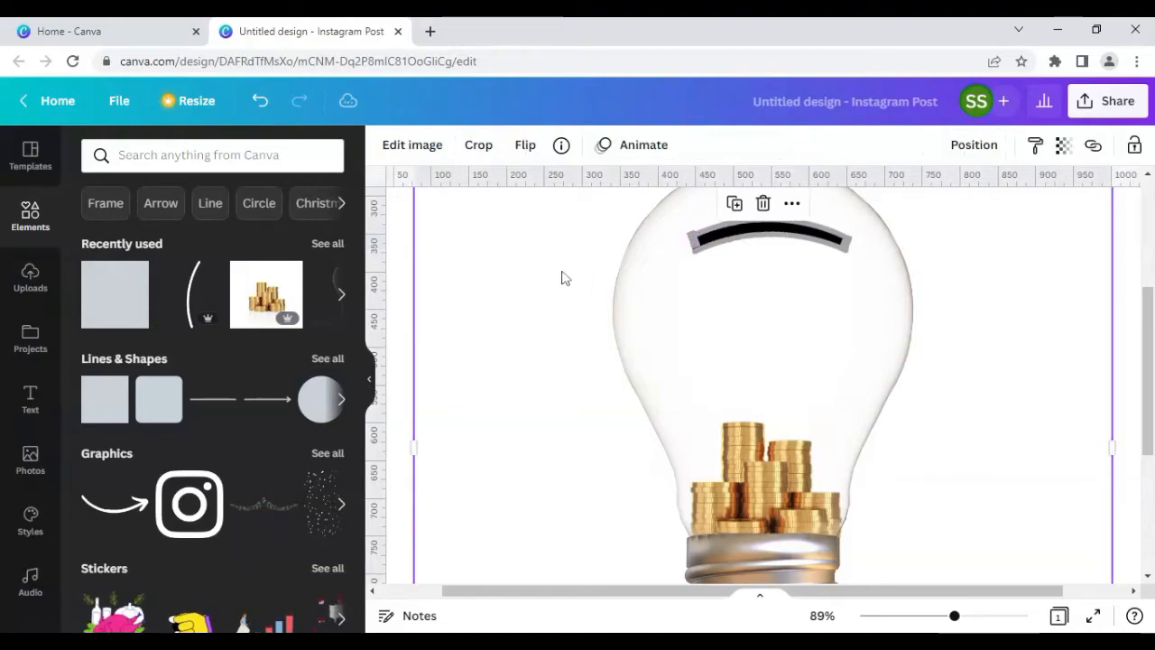
click(693, 240)
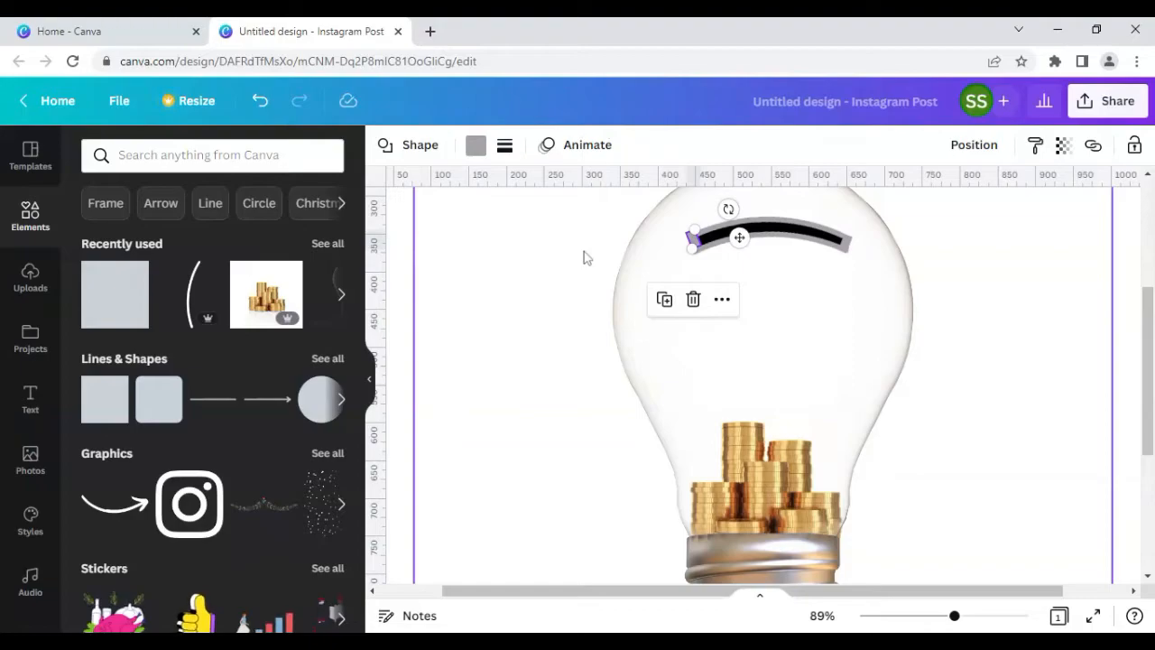
key(Right)
key(Right)
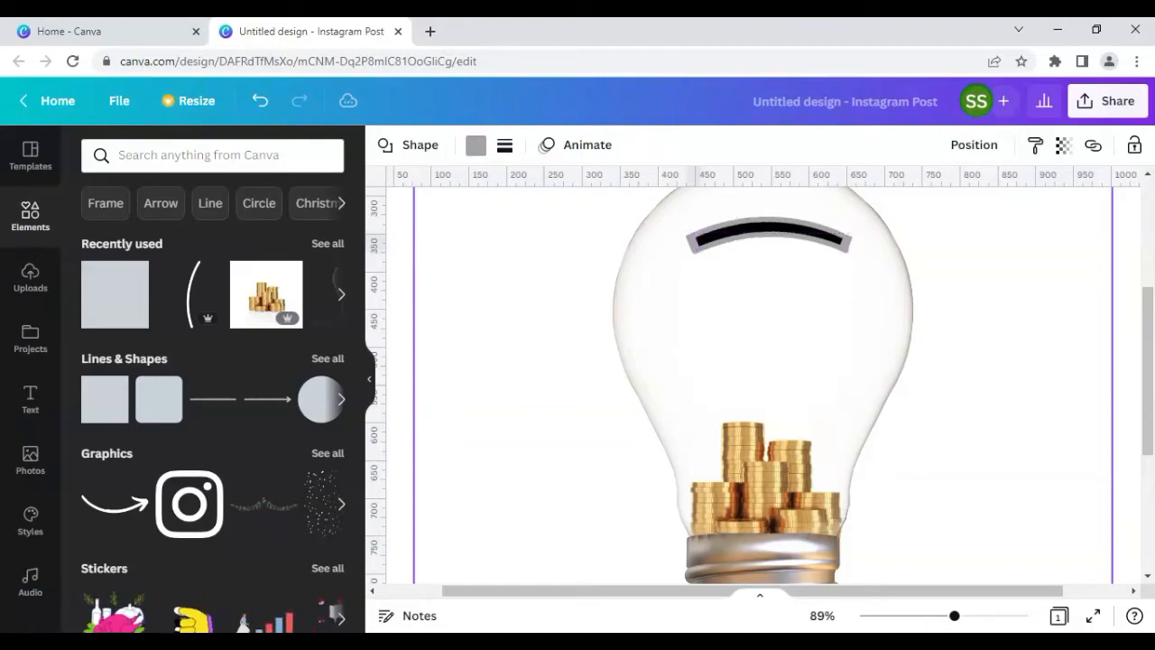
click(559, 271)
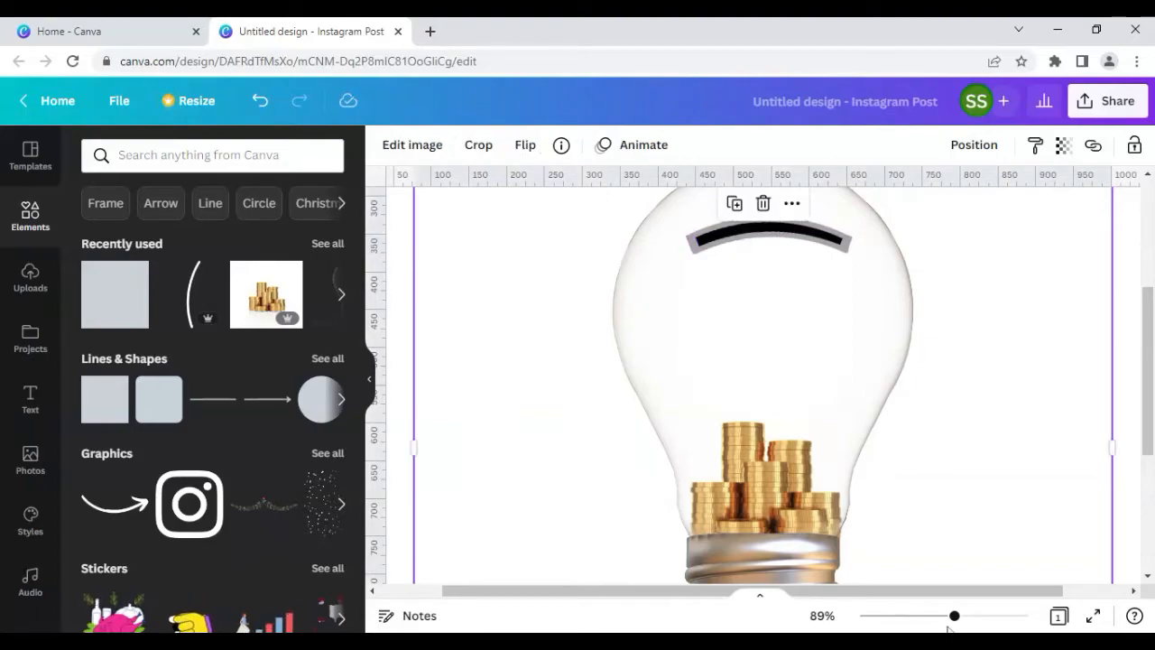
Step: Zoom out to 53%, add the 'Hand with coin' image from recently used elements, and remove its background
drag(941, 622, 930, 620)
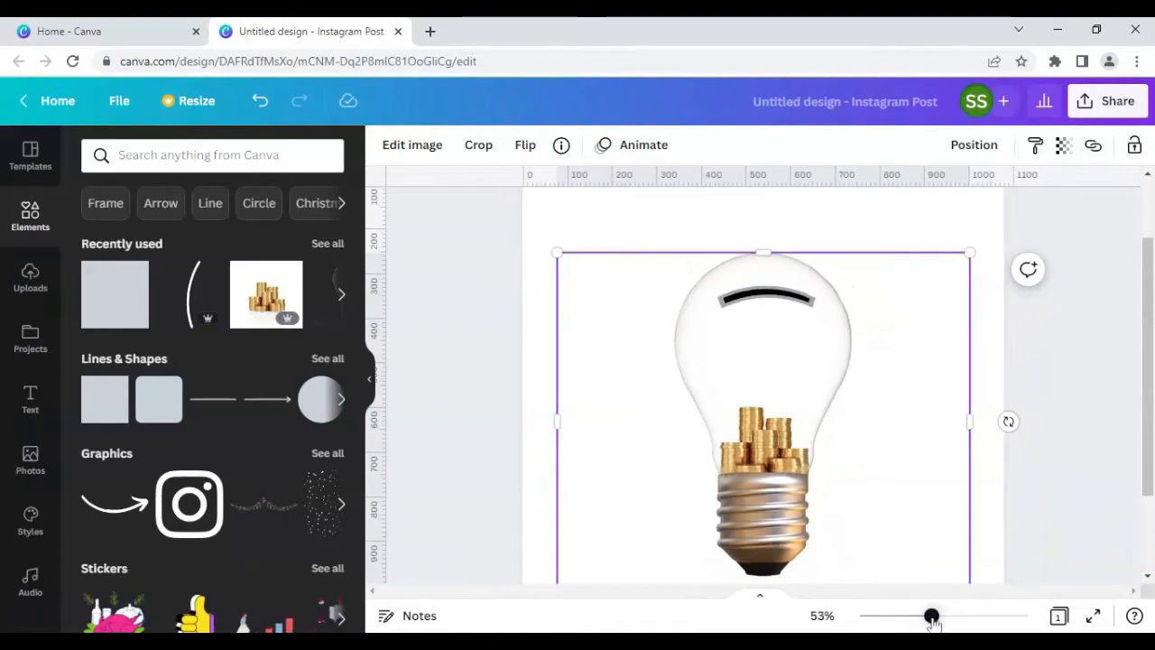
click(514, 447)
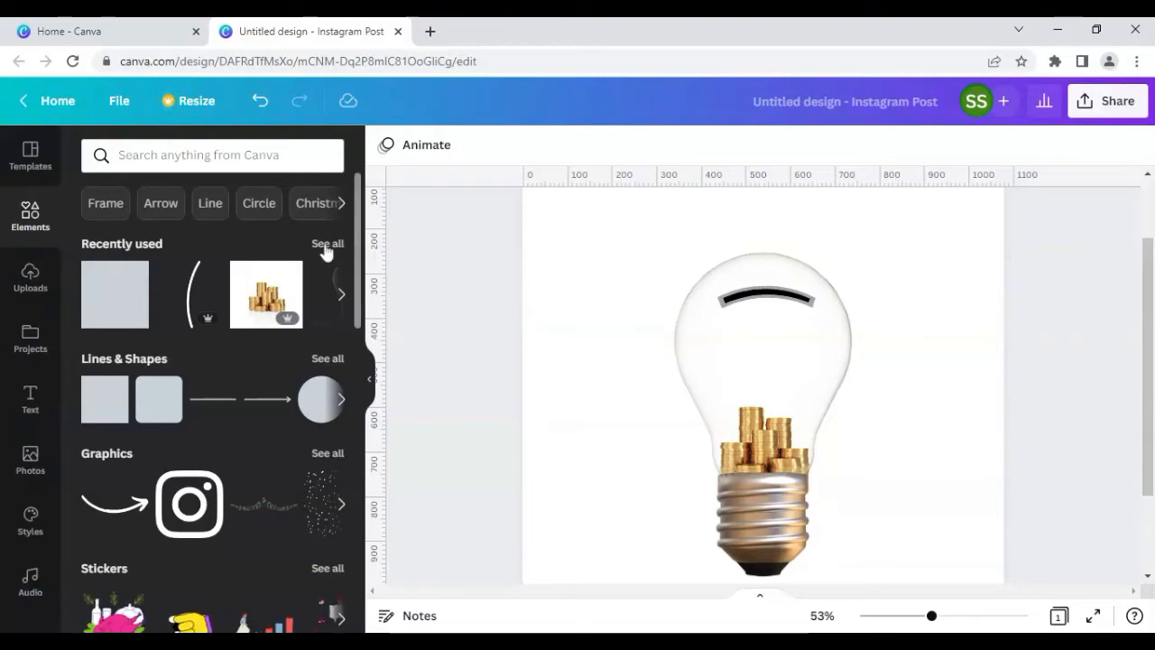
click(327, 244)
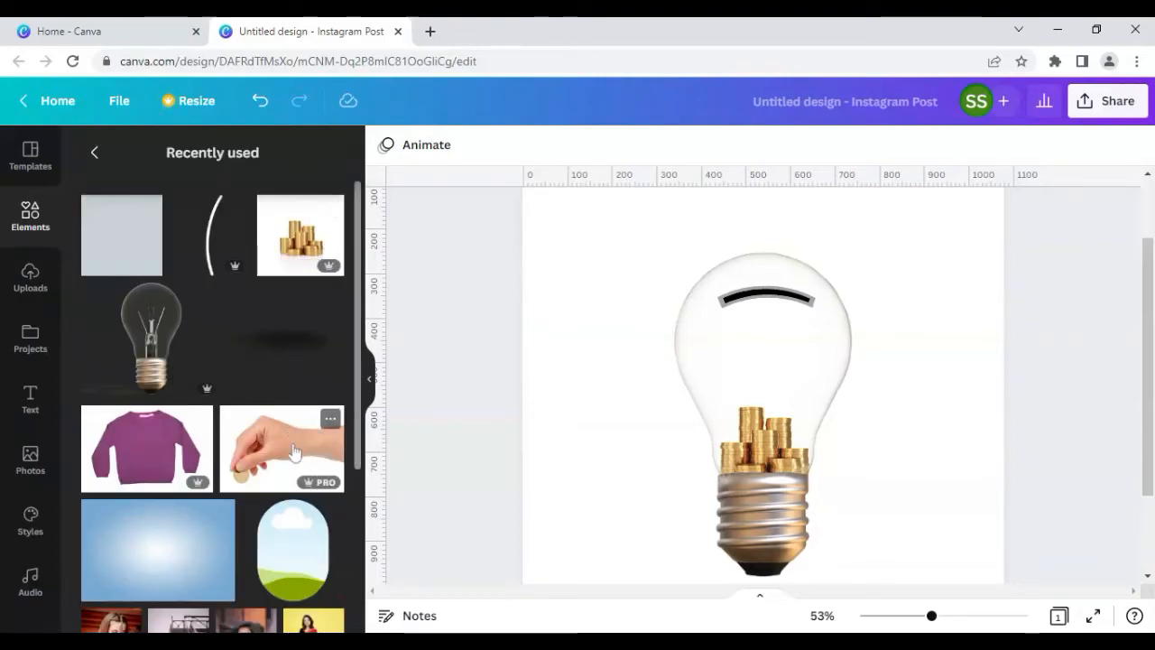
click(330, 417)
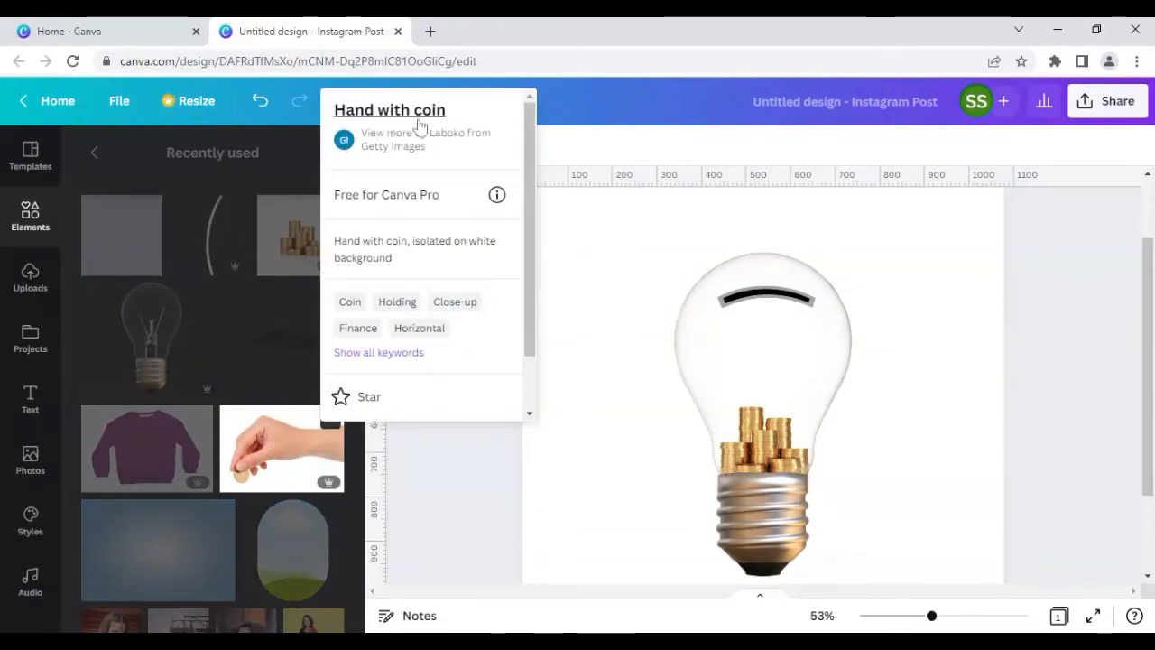
click(272, 371)
click(283, 449)
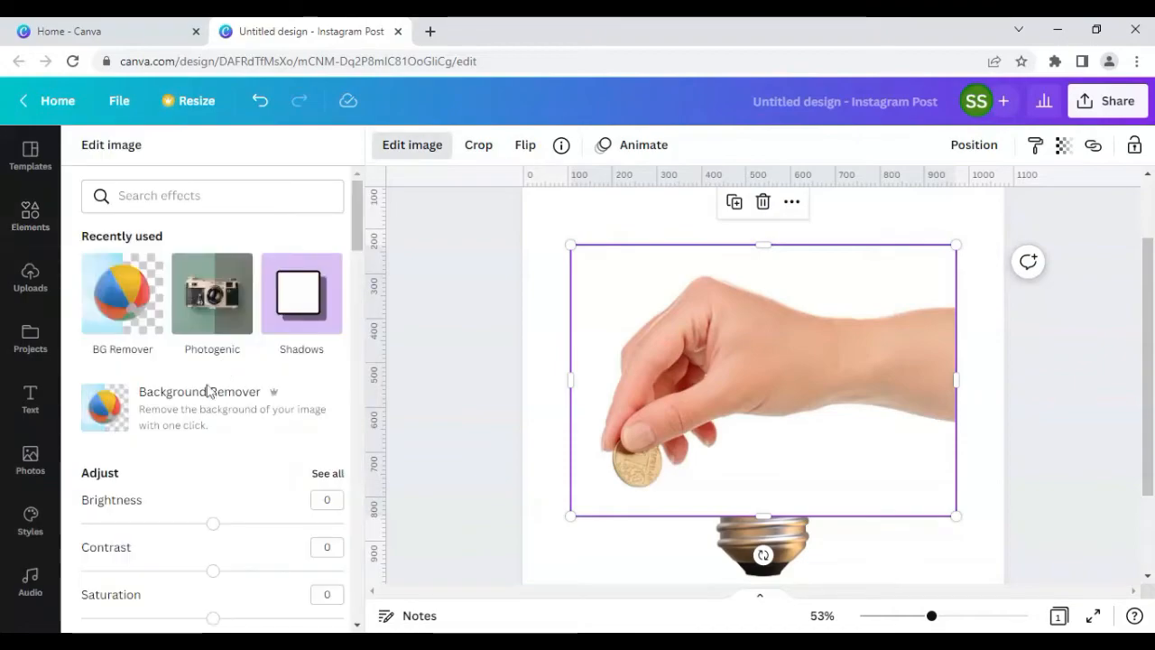
click(210, 404)
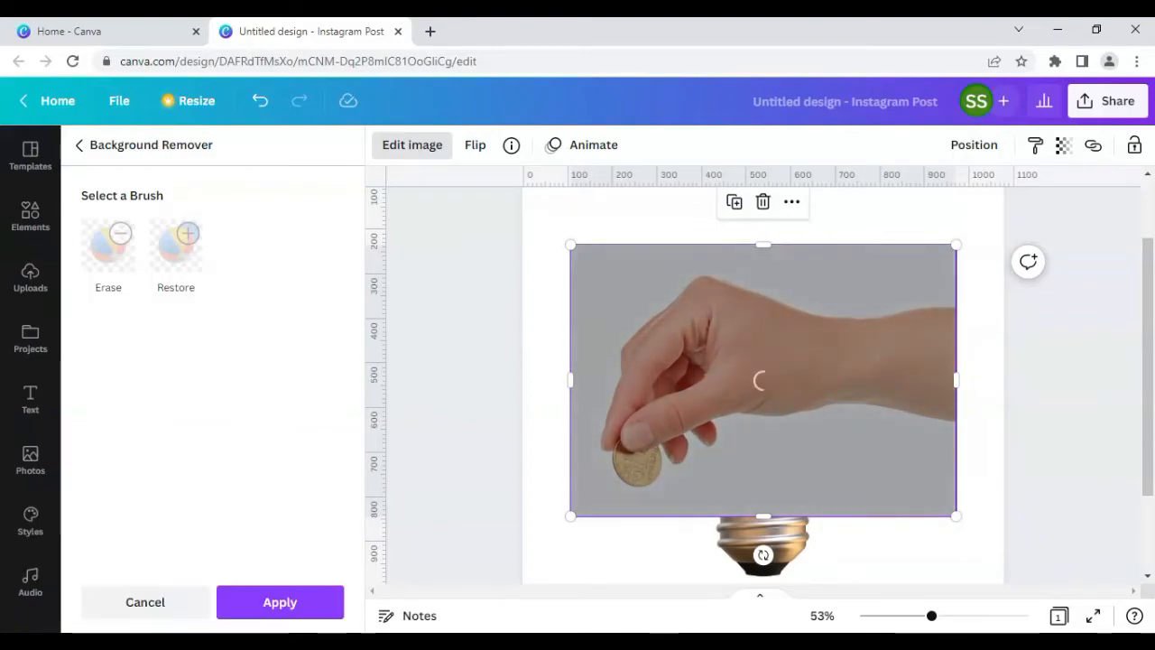
click(279, 605)
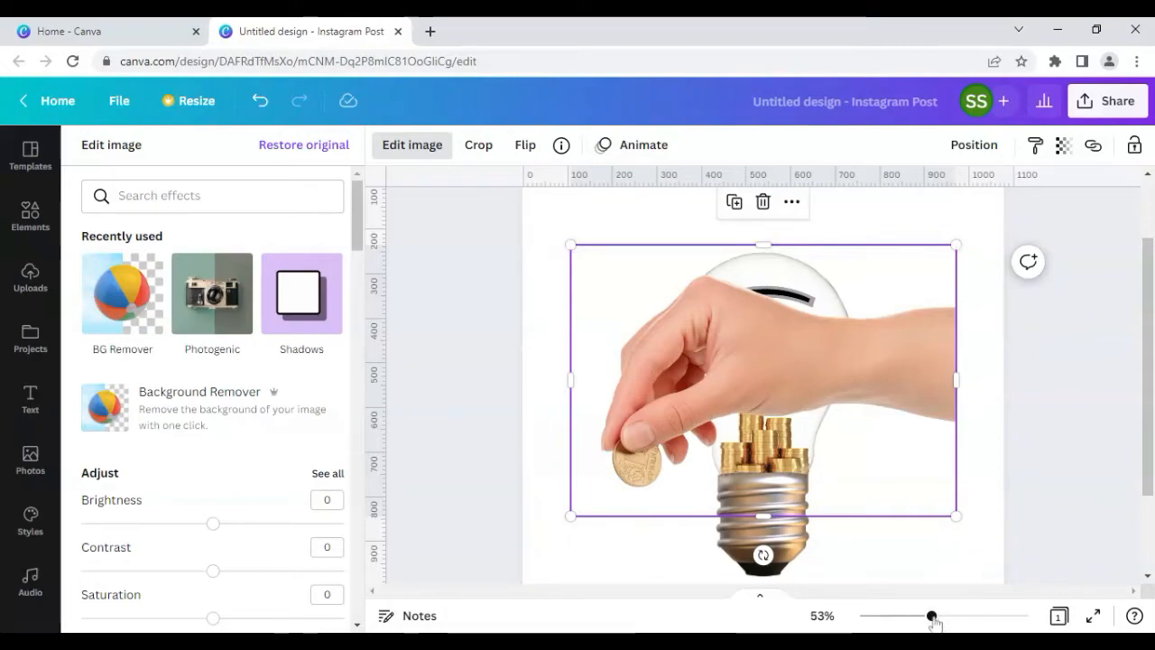
Step: Flip the hand image horizontally, then move and resize it so the coin sits above the bulb's slot
drag(931, 617, 920, 618)
drag(613, 489, 717, 416)
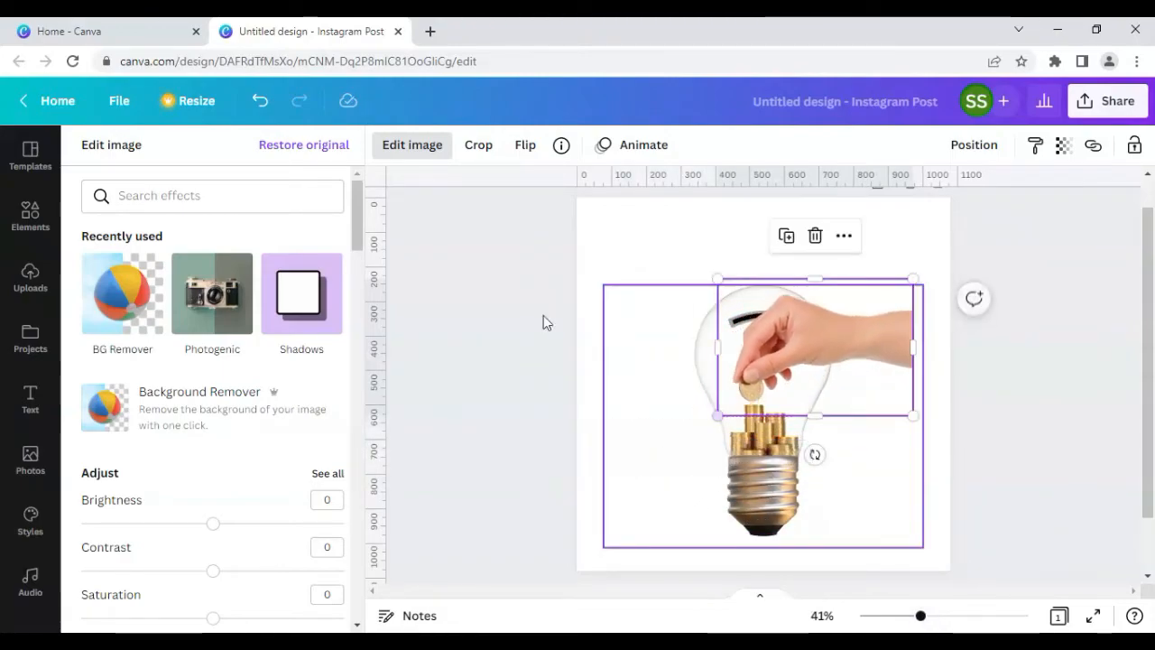
click(531, 146)
click(600, 205)
drag(788, 328, 701, 256)
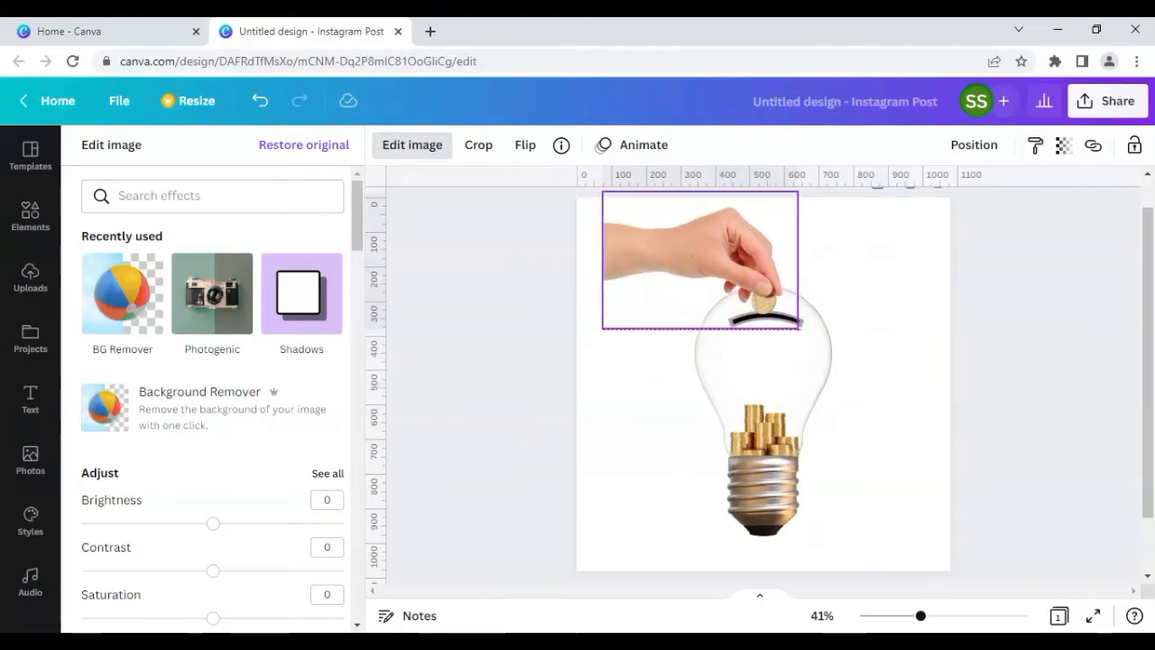
drag(700, 256, 700, 256)
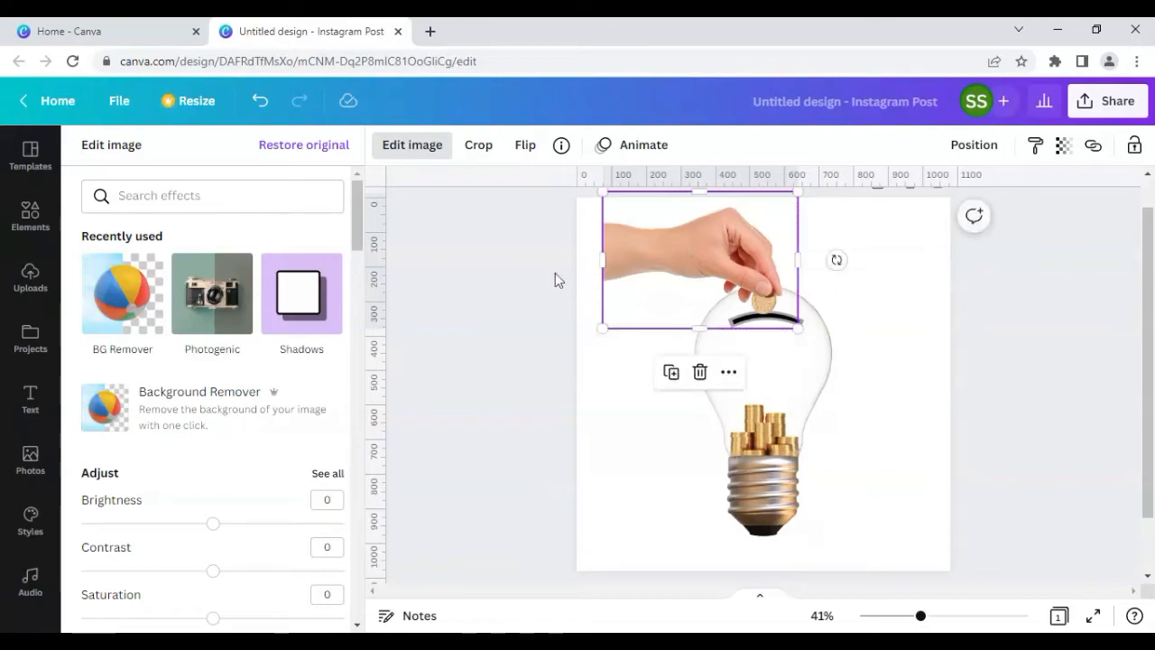
drag(602, 327, 611, 321)
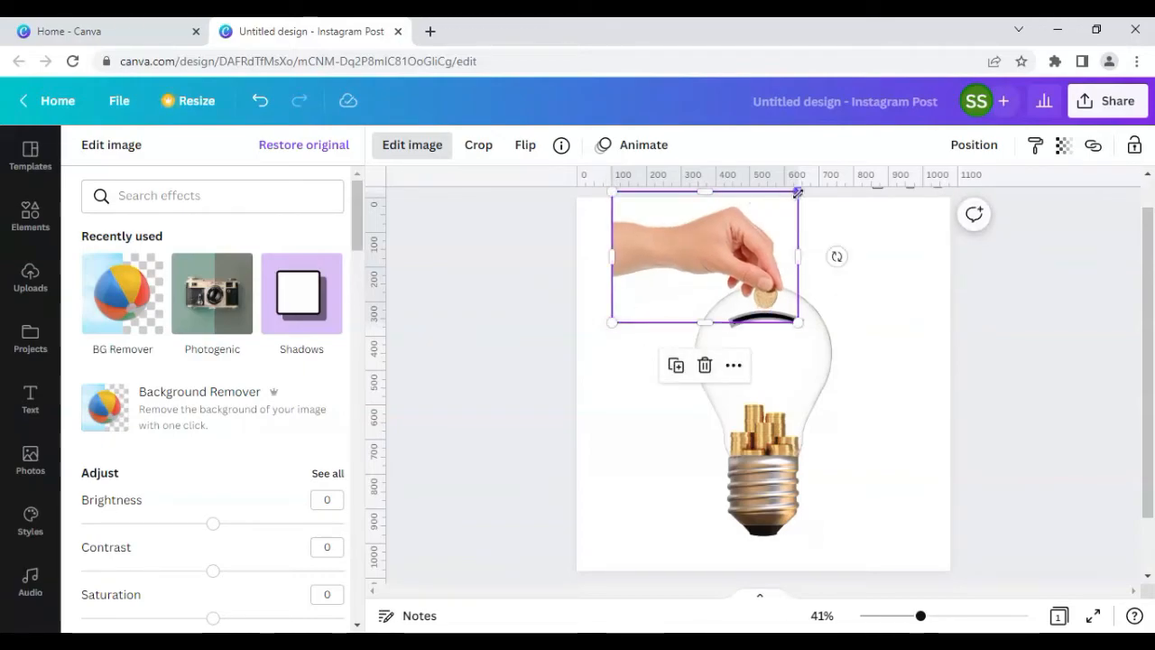
drag(798, 192, 790, 197)
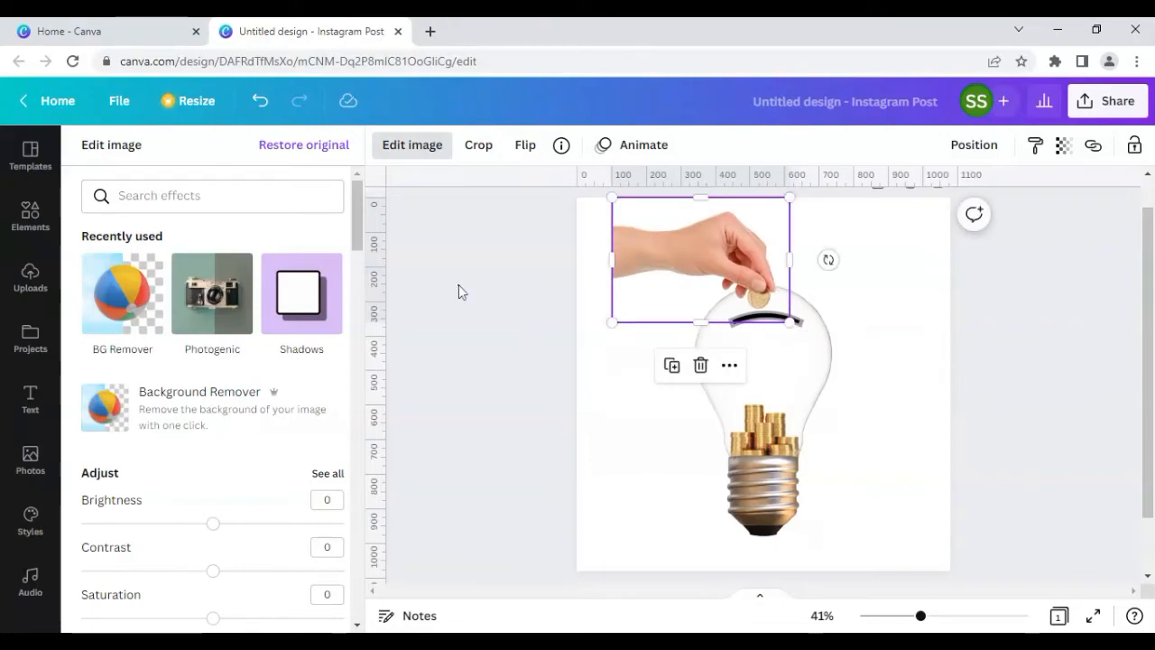
click(459, 291)
Step: Nudge the hand image down and right so the coin drops into the slot on the bulb
click(676, 265)
key(Down)
key(Down)
key(Down)
key(Down)
key(Down)
key(Down)
key(Down)
key(Down)
key(Down)
key(Right)
key(Right)
key(Right)
key(Right)
key(Right)
key(Right)
key(Right)
key(Right)
key(Right)
key(Right)
key(Down)
key(Up)
key(Up)
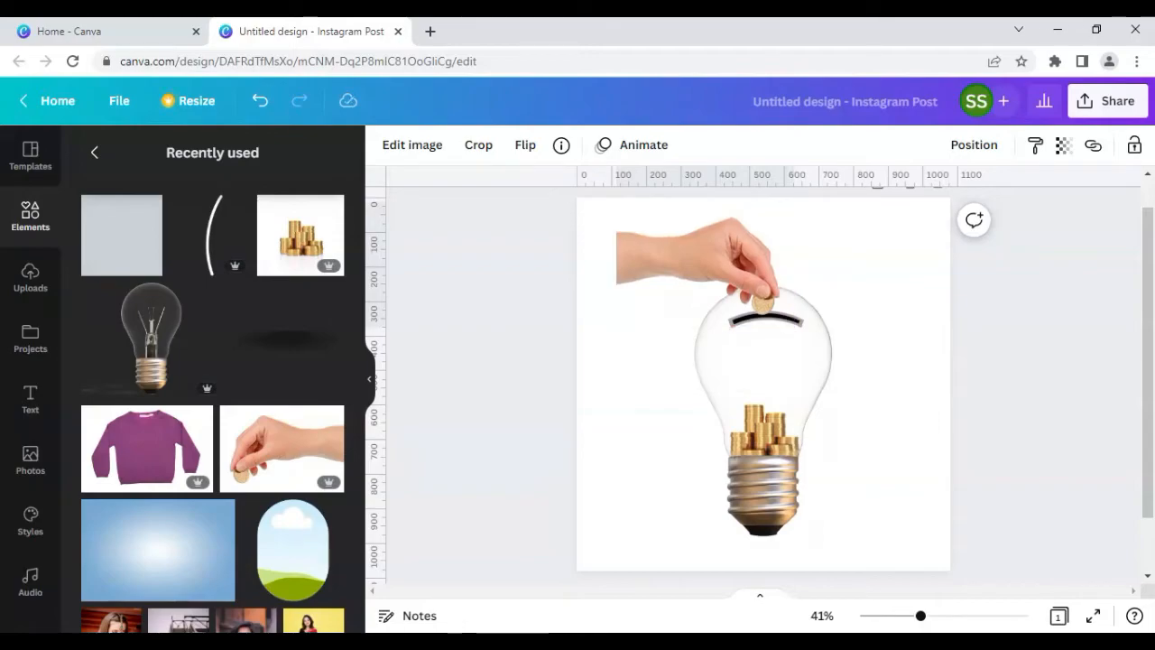
Step: Add the purple sweater image from recently used elements and remove its background
click(429, 267)
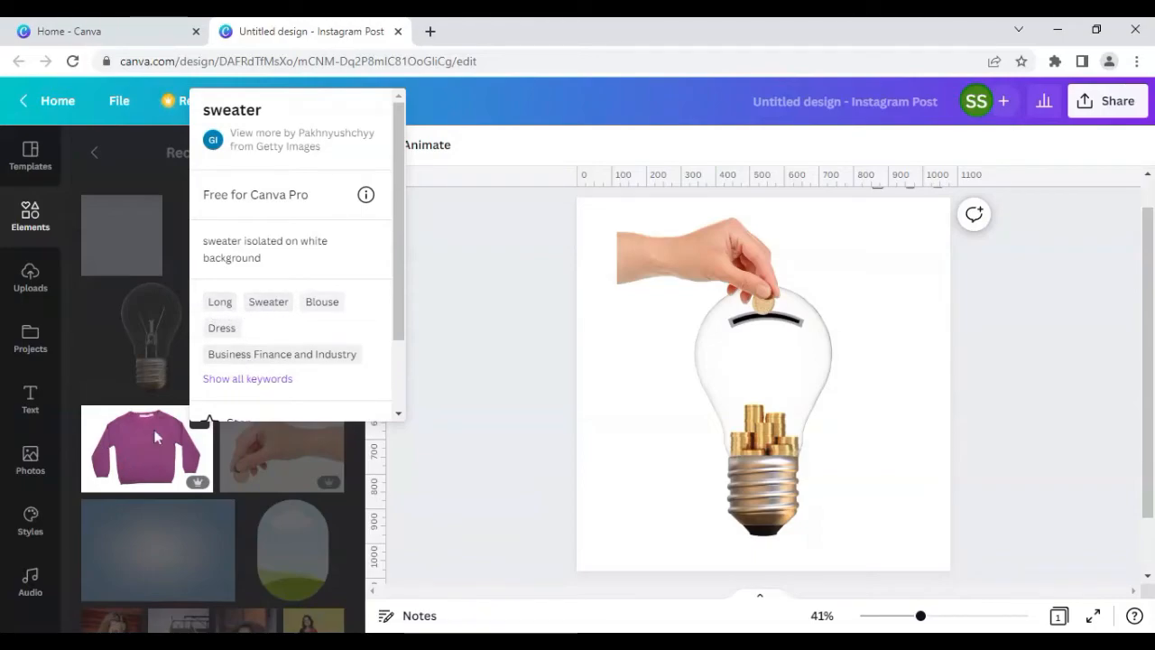
click(168, 188)
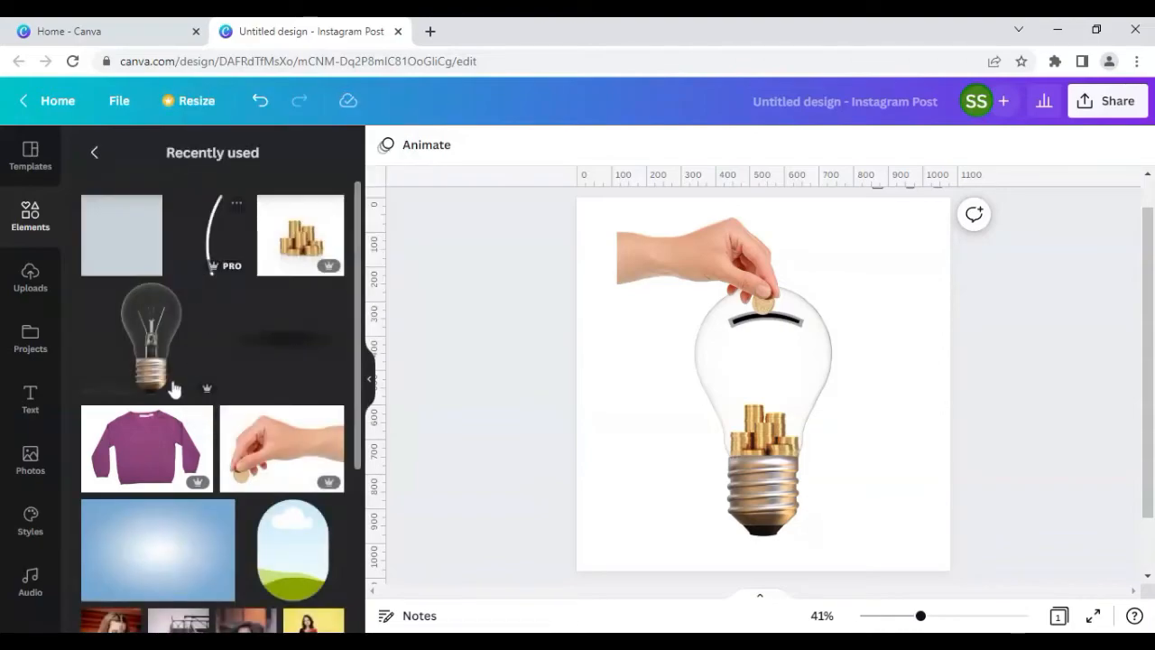
click(155, 445)
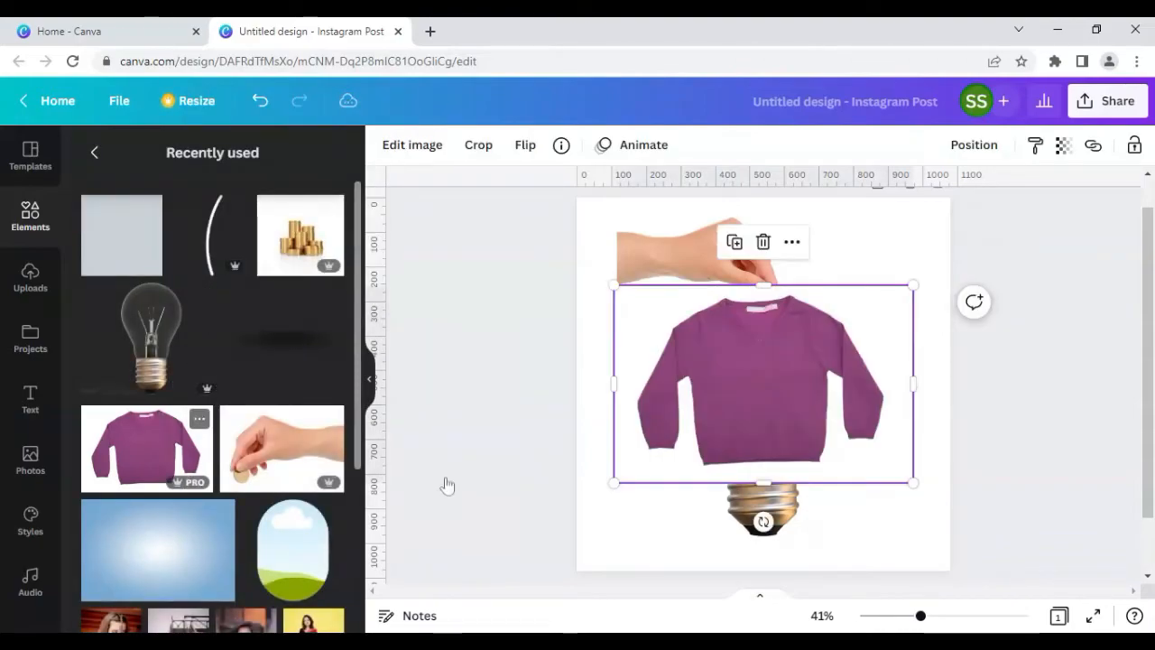
click(418, 153)
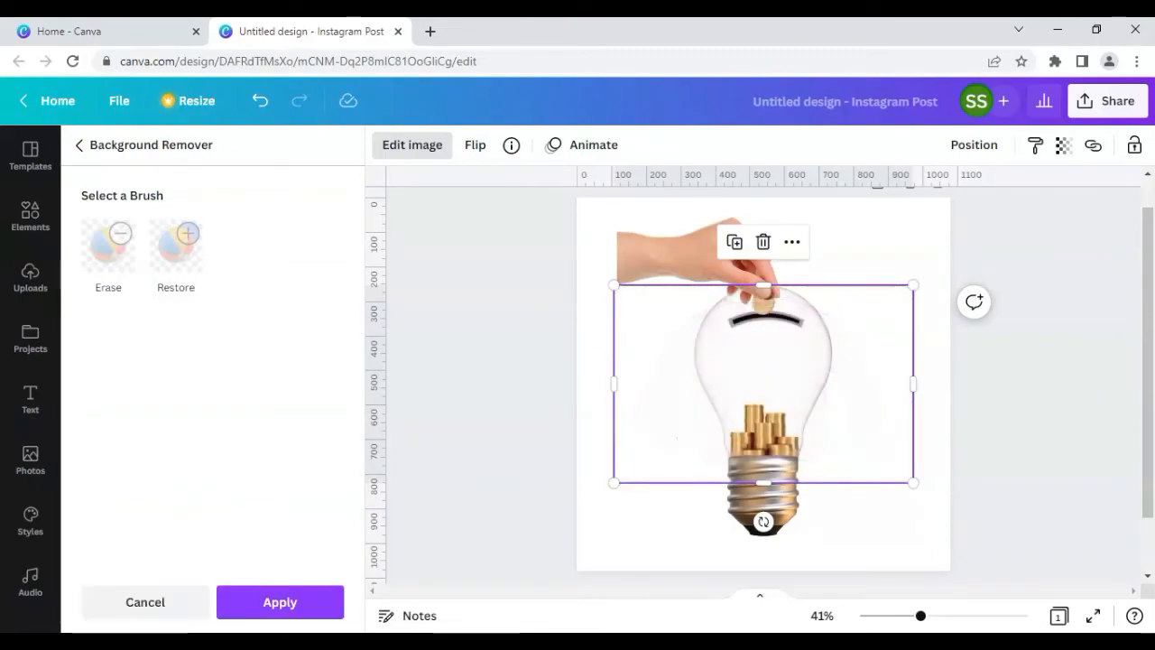
click(279, 600)
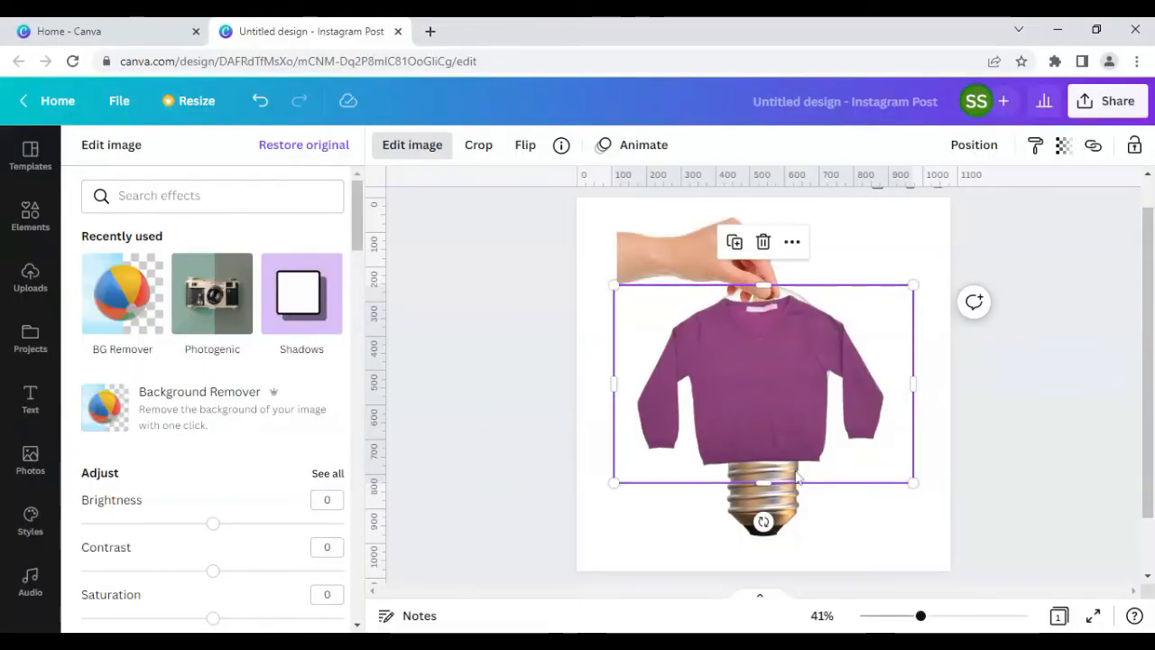
Step: Crop the sweater down to one sleeve and place it against the hand's wrist at the canvas edge
drag(765, 316, 763, 405)
drag(914, 448, 686, 443)
drag(614, 440, 629, 442)
drag(658, 521, 761, 530)
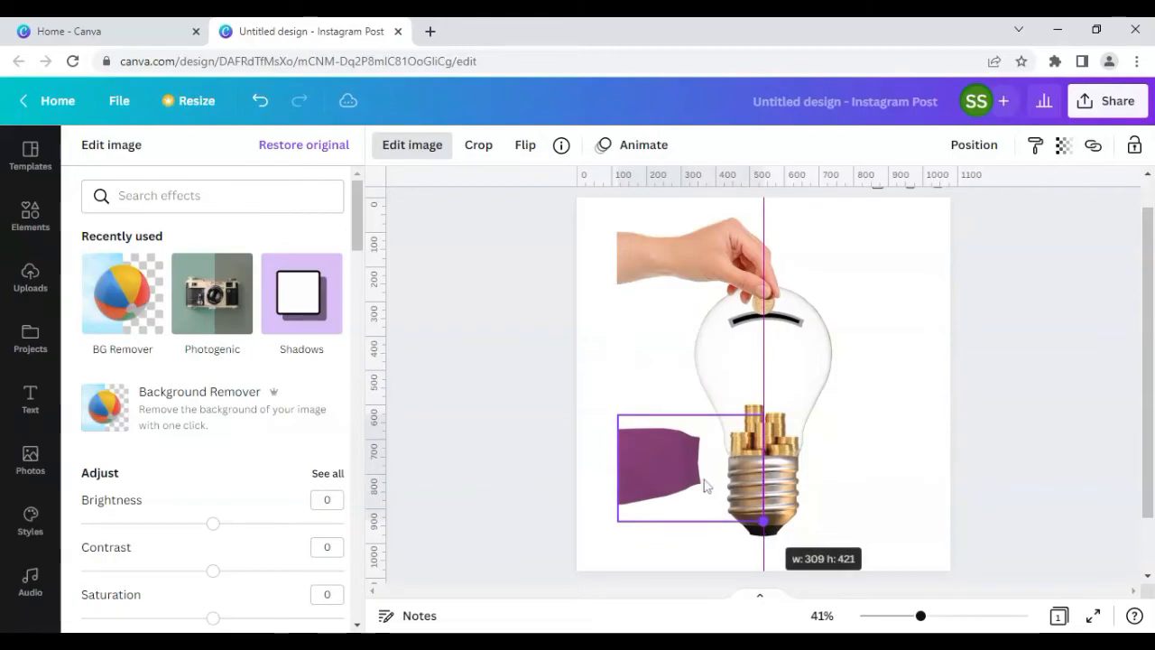
drag(704, 484, 640, 268)
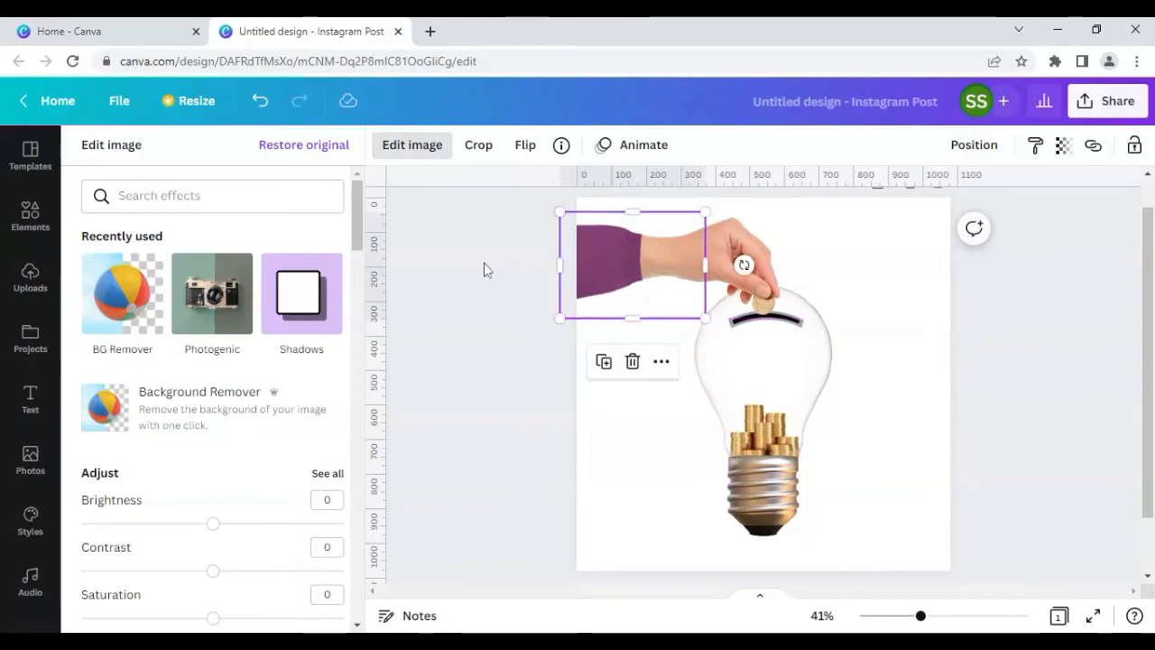
click(485, 293)
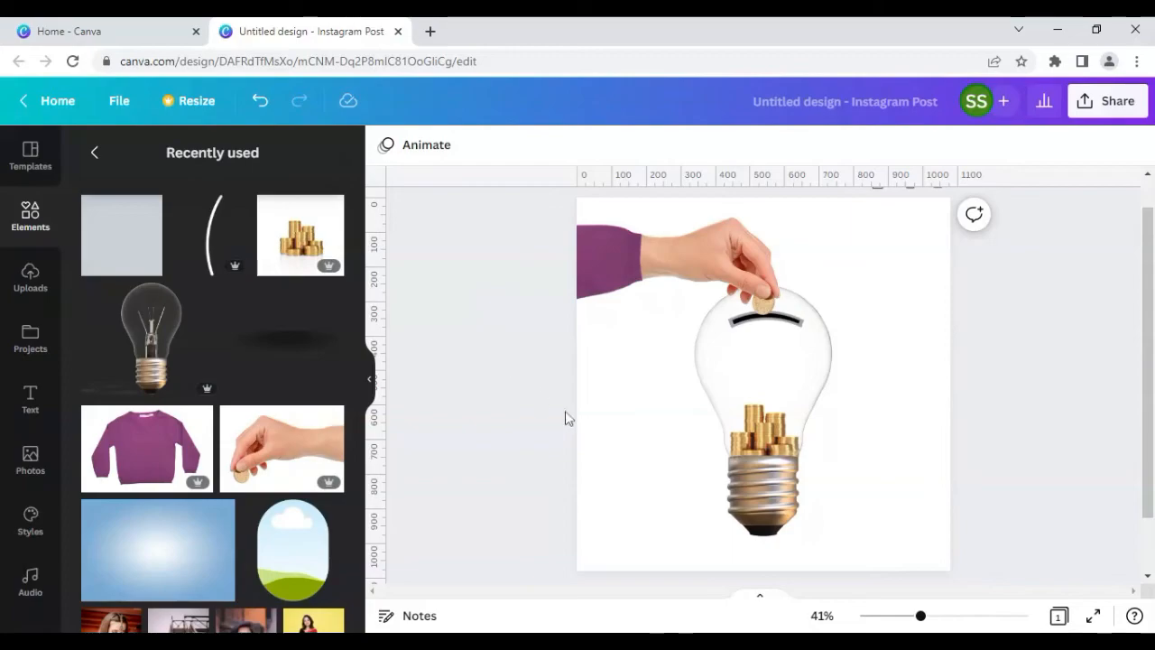
Step: Add the blurred shadow element and resize it beneath the bulb's base
click(296, 349)
drag(914, 351, 781, 538)
click(499, 445)
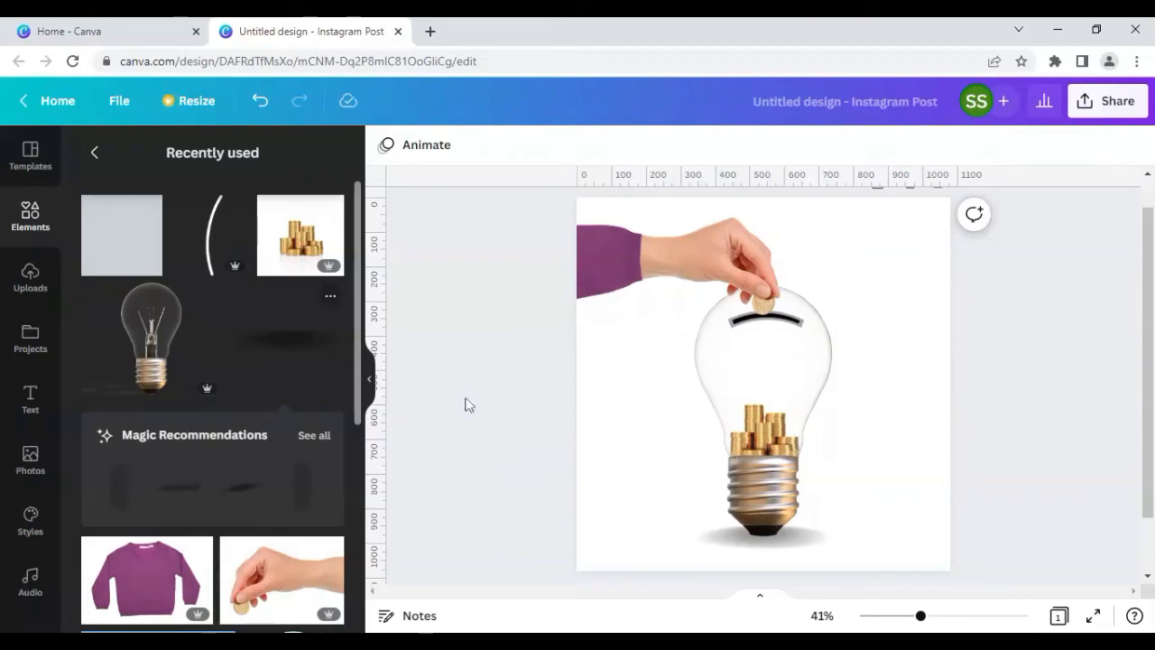
Step: Select the light bulb image and adjust two of its image sliders in the Edit image adjustments
scroll(317, 387, down, 1)
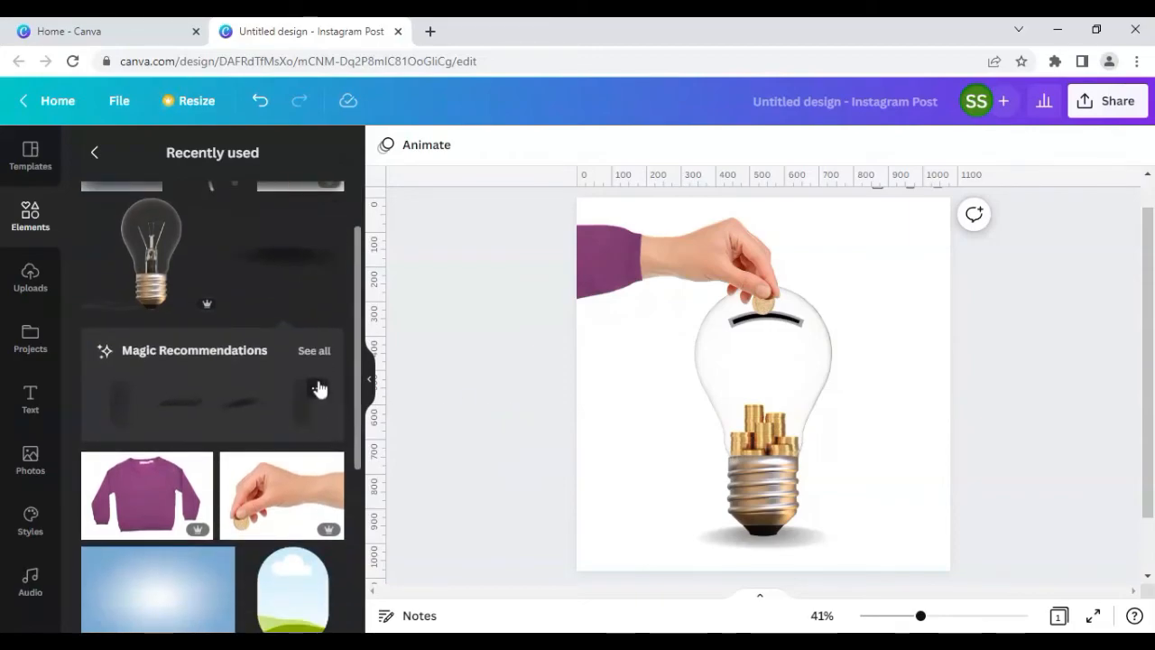
click(731, 386)
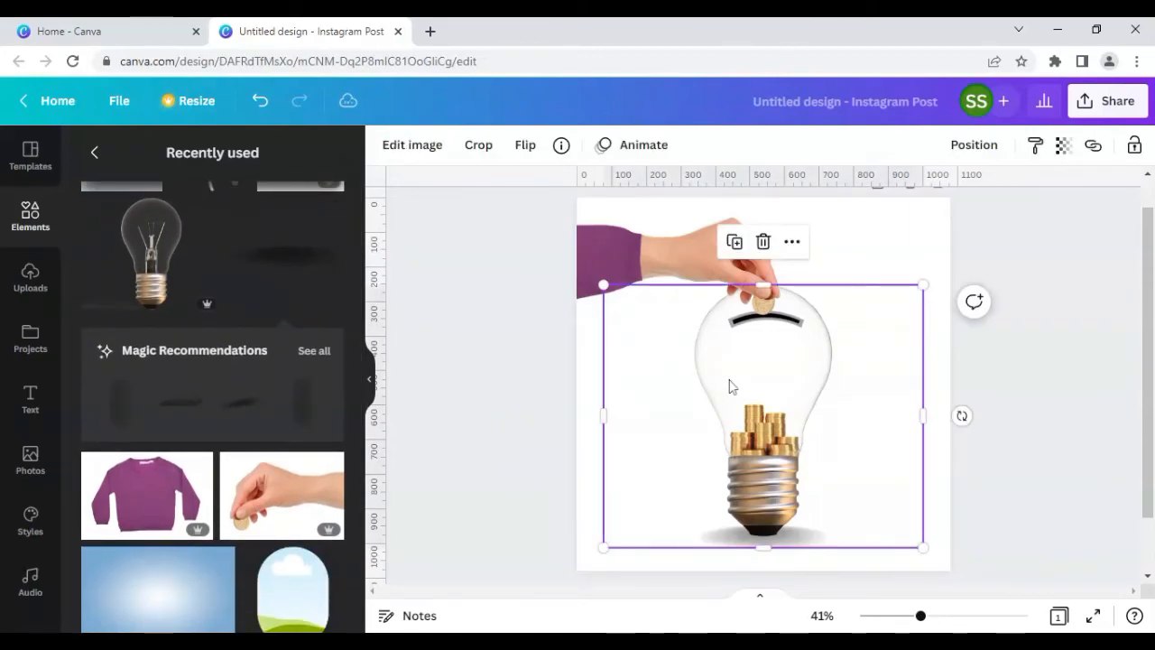
click(394, 146)
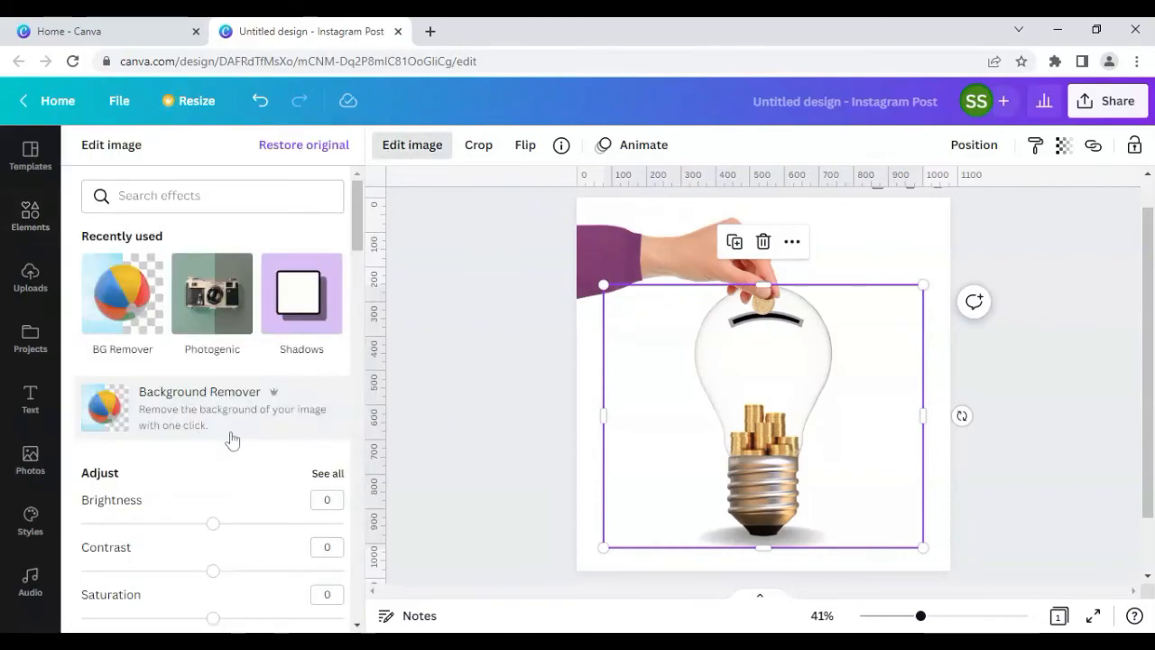
click(320, 476)
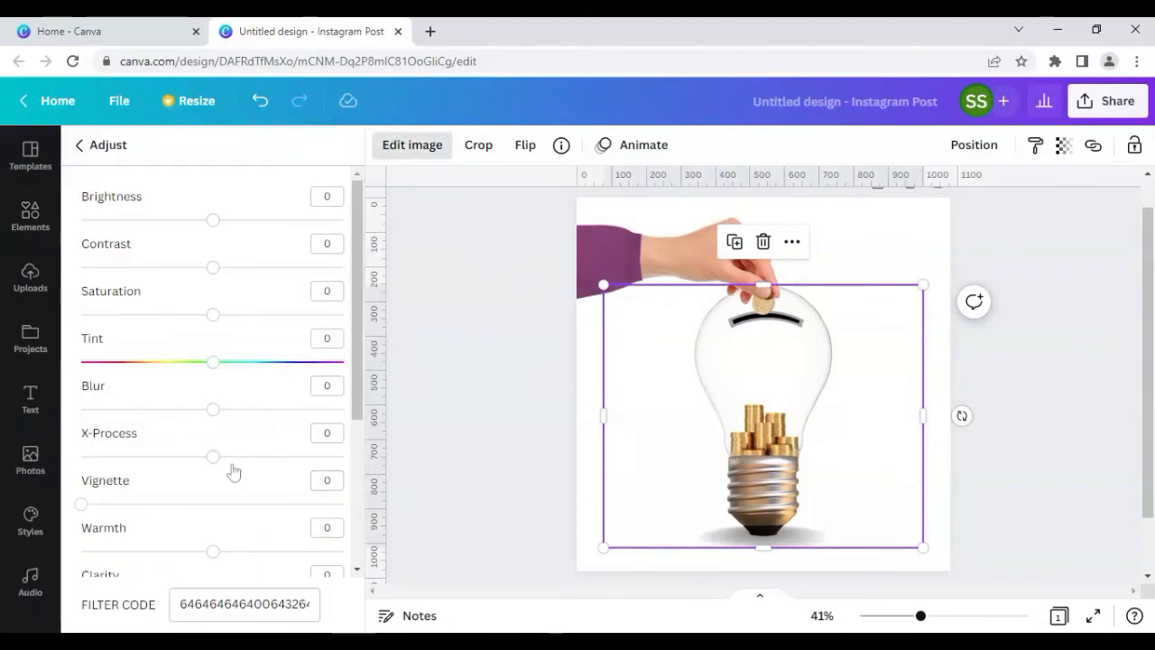
scroll(232, 472, down, 3)
drag(213, 449, 157, 448)
drag(213, 497, 335, 501)
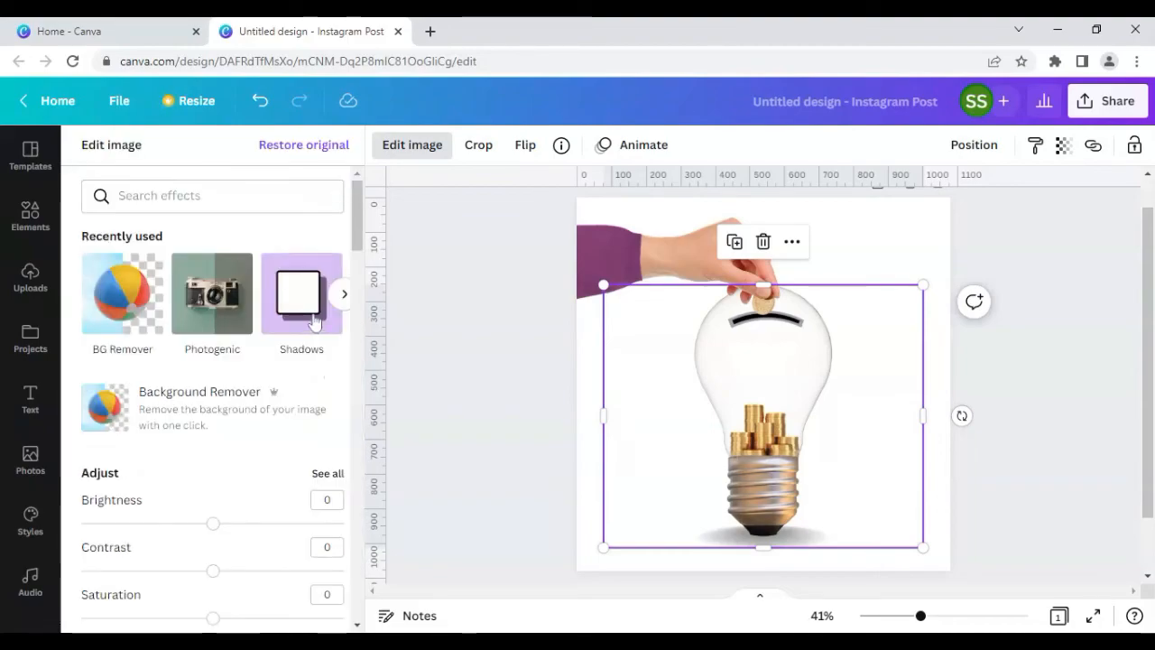
click(442, 433)
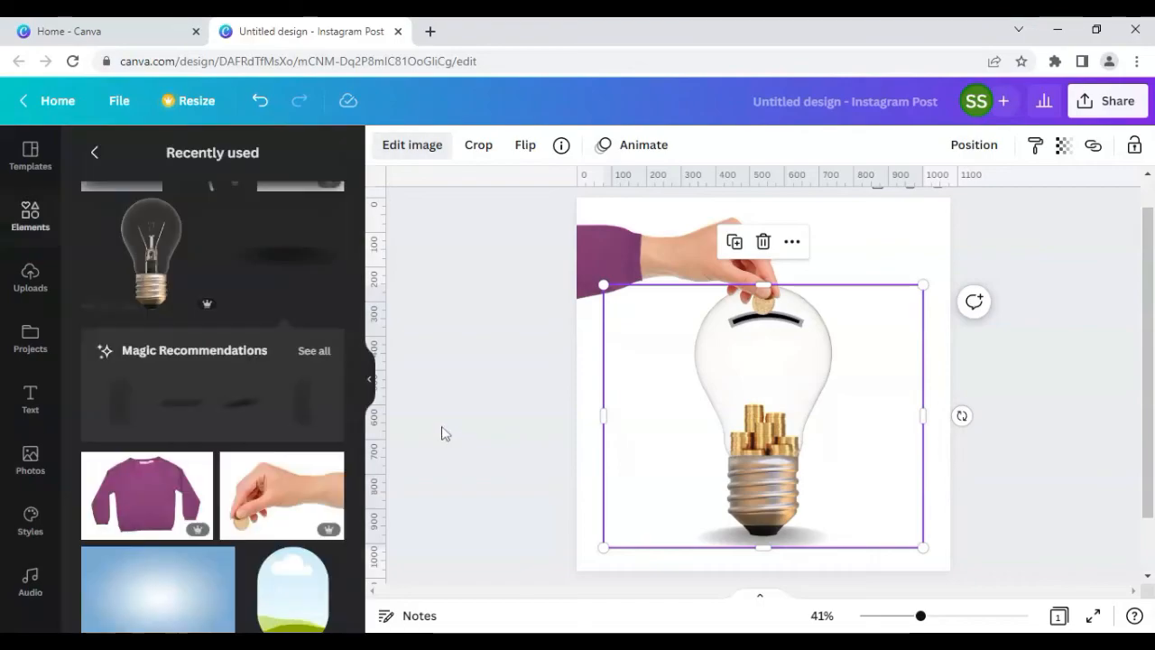
Step: Add the Sky Blue Radial Gradient Background from recently used elements and set it as the page background
click(25, 220)
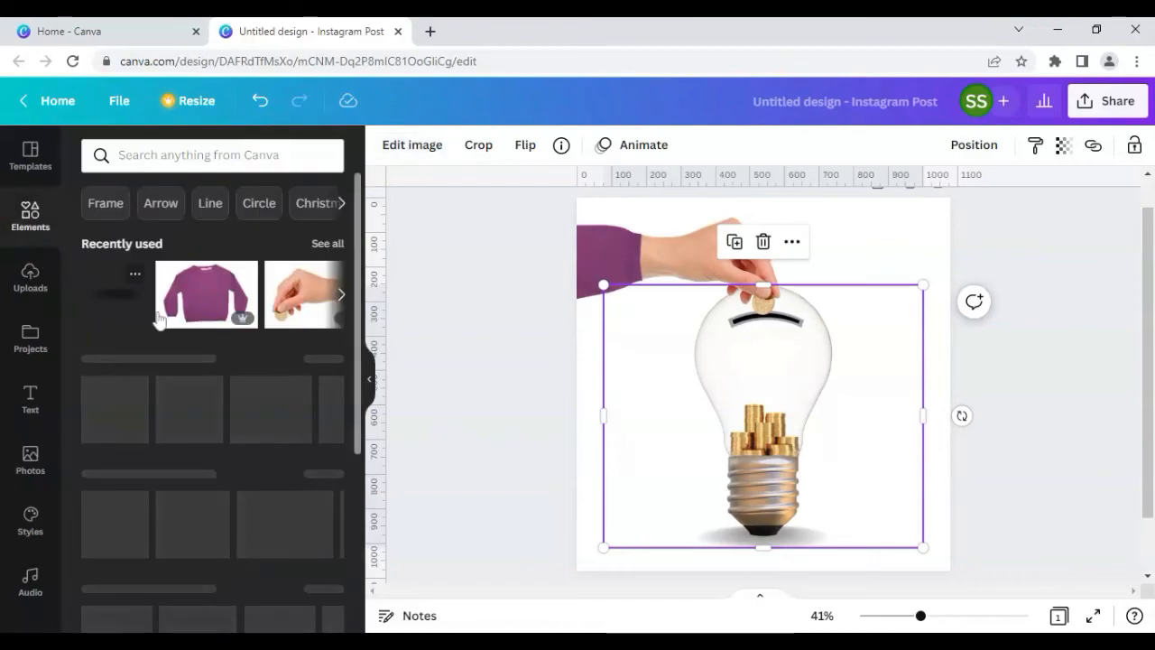
click(328, 244)
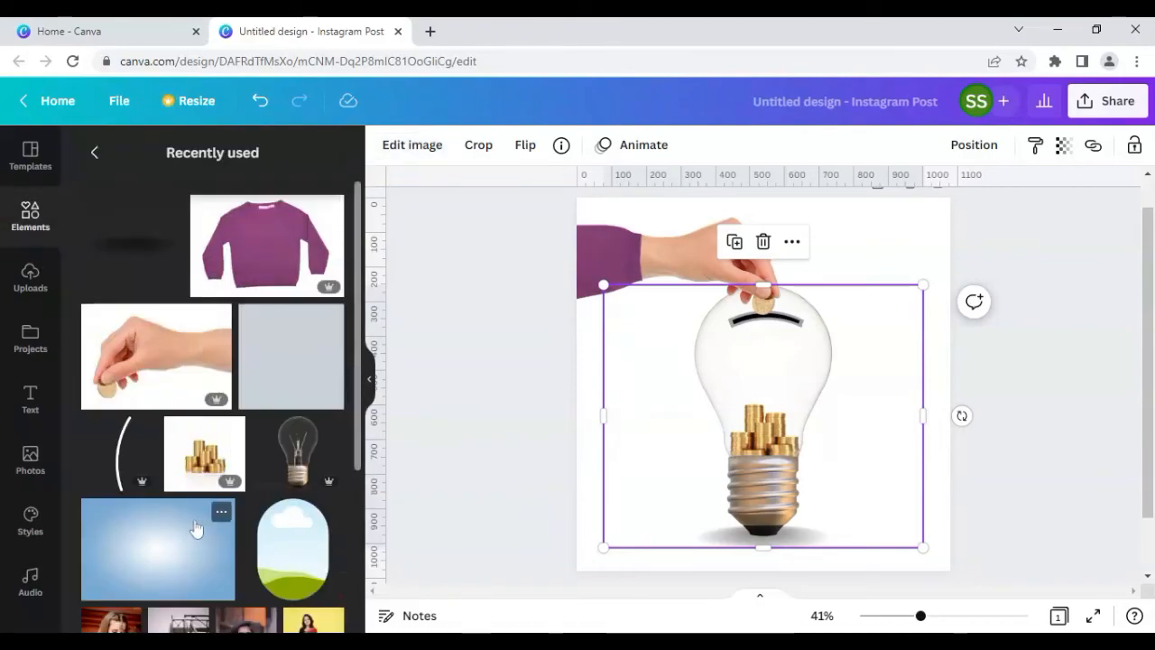
click(220, 515)
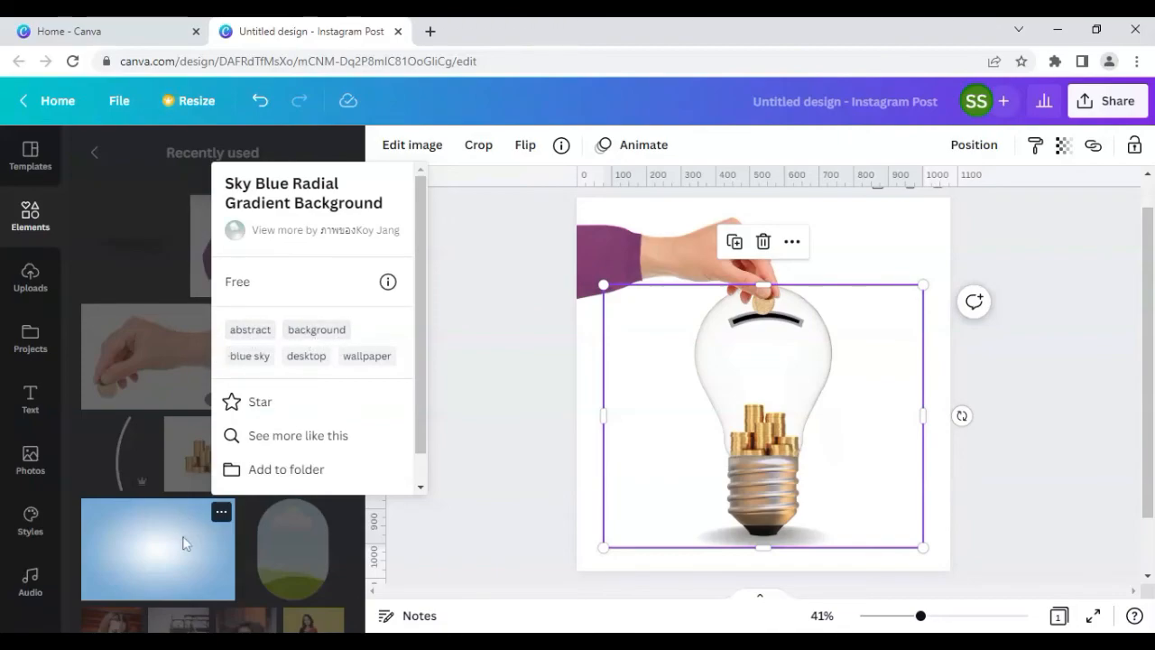
click(249, 522)
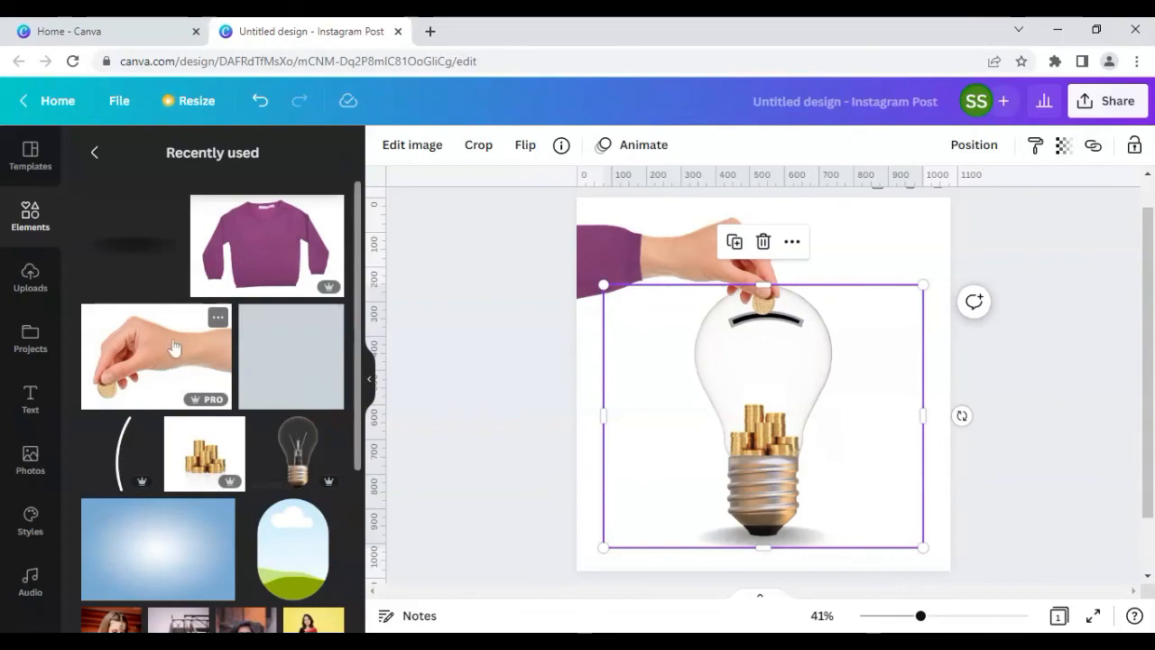
click(170, 547)
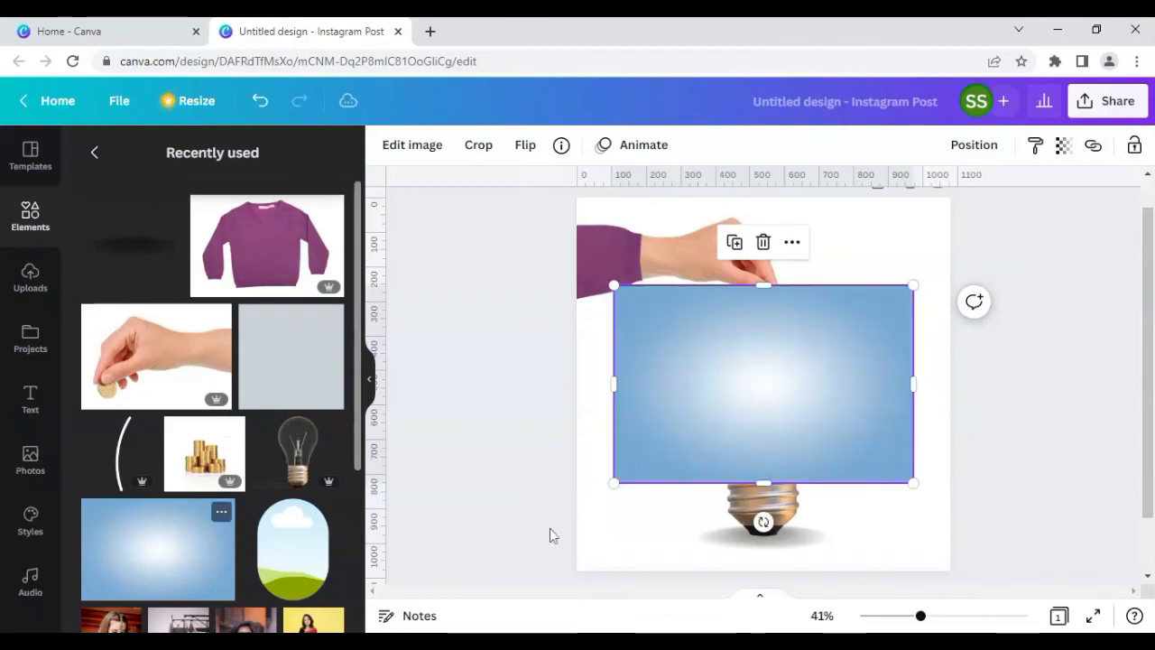
right_click(653, 417)
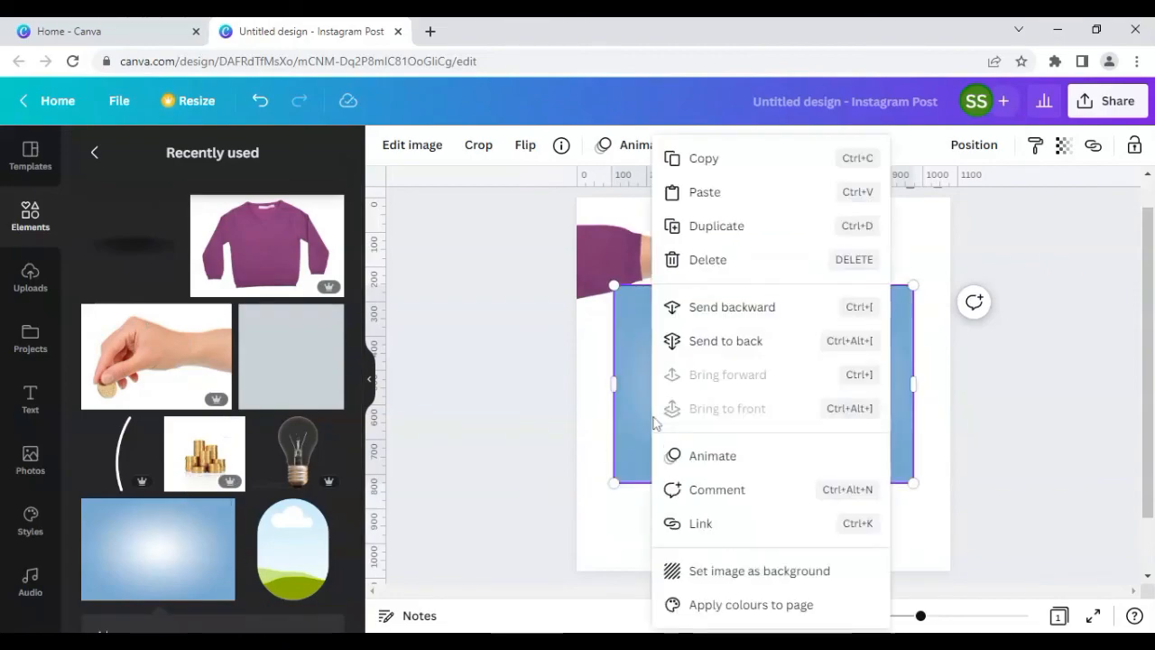
click(747, 570)
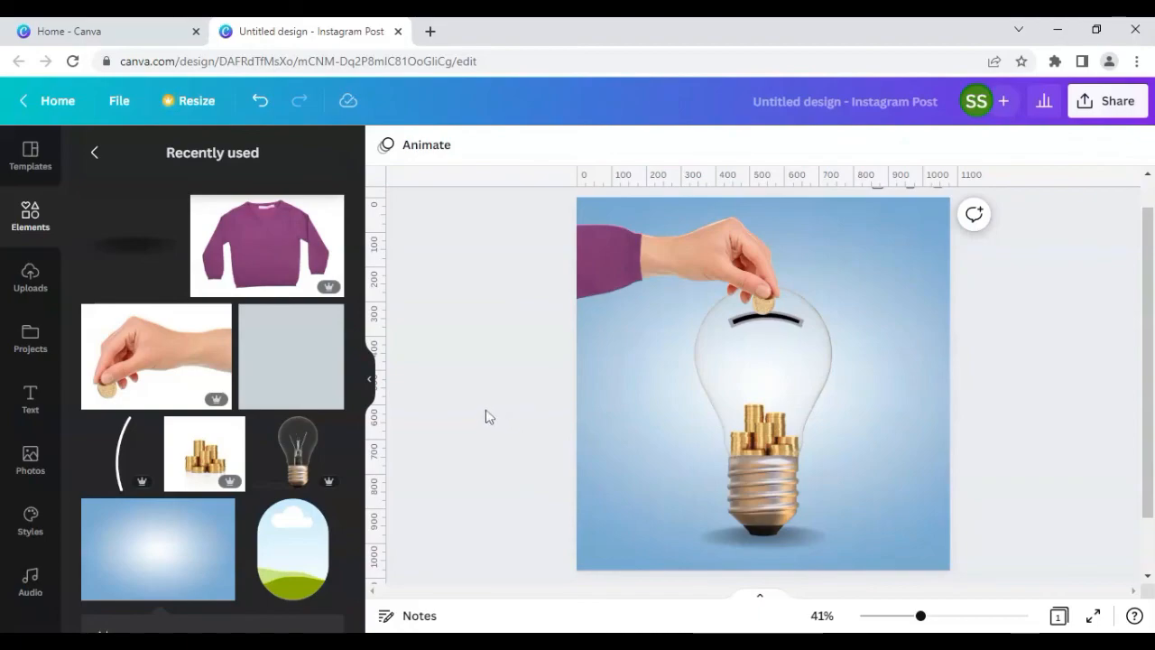